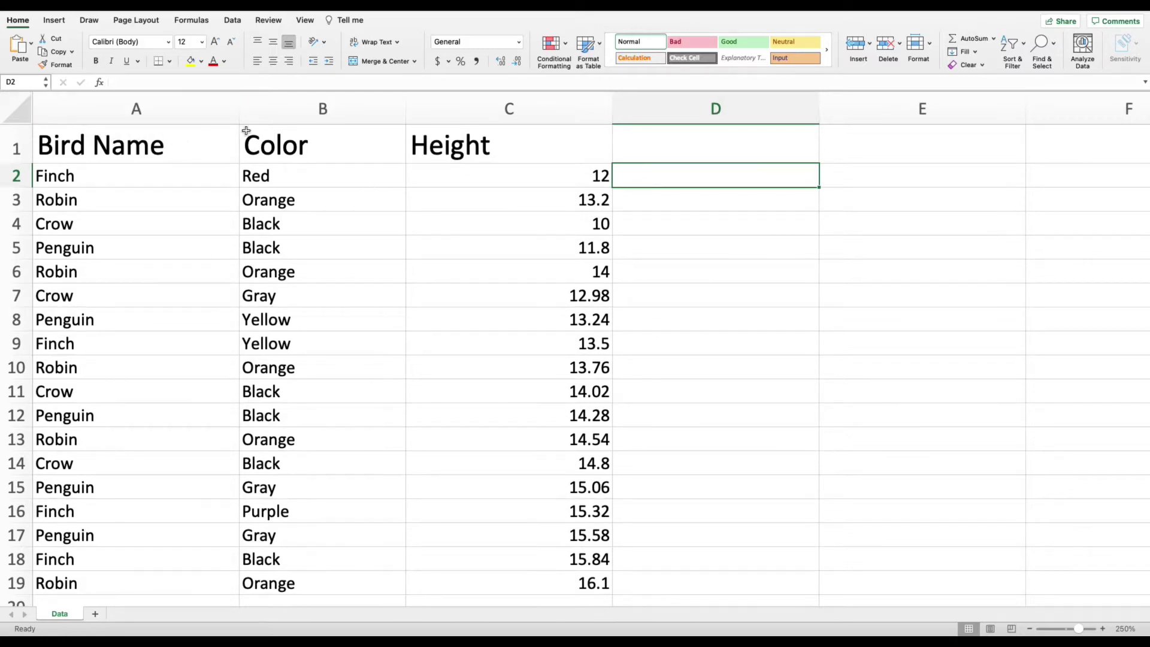
# Enter the heading 'Coolness' in cell D1 of the bird table
pyautogui.click(648, 141)
pyautogui.write('N')
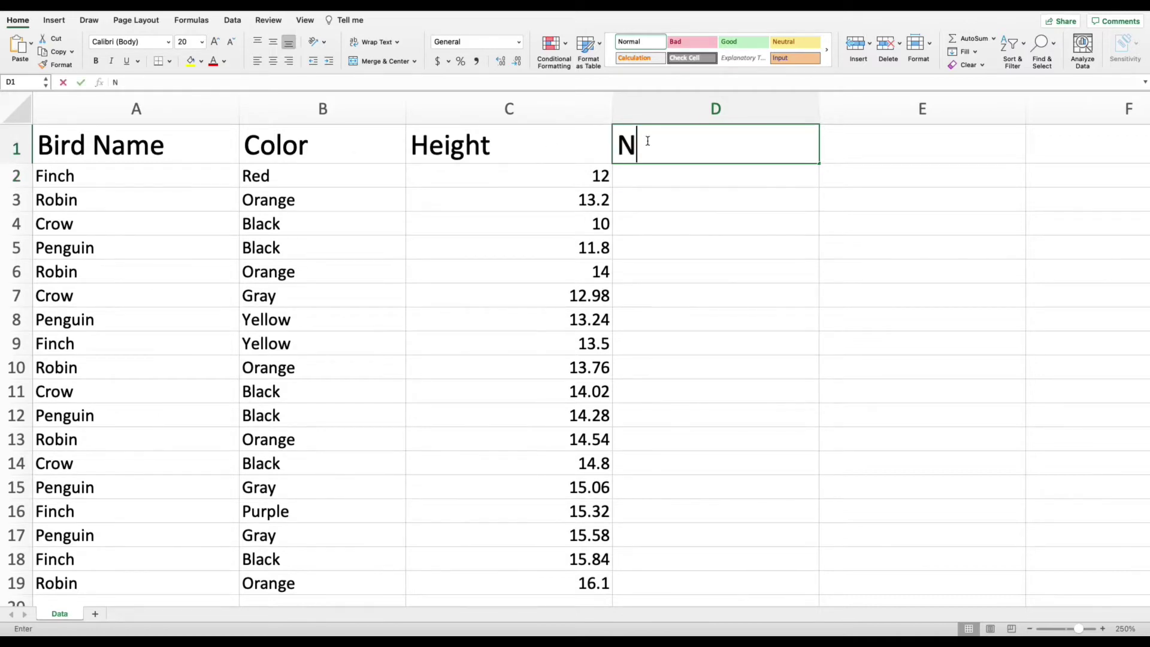
pyautogui.press('BackSpace')
pyautogui.write('C')
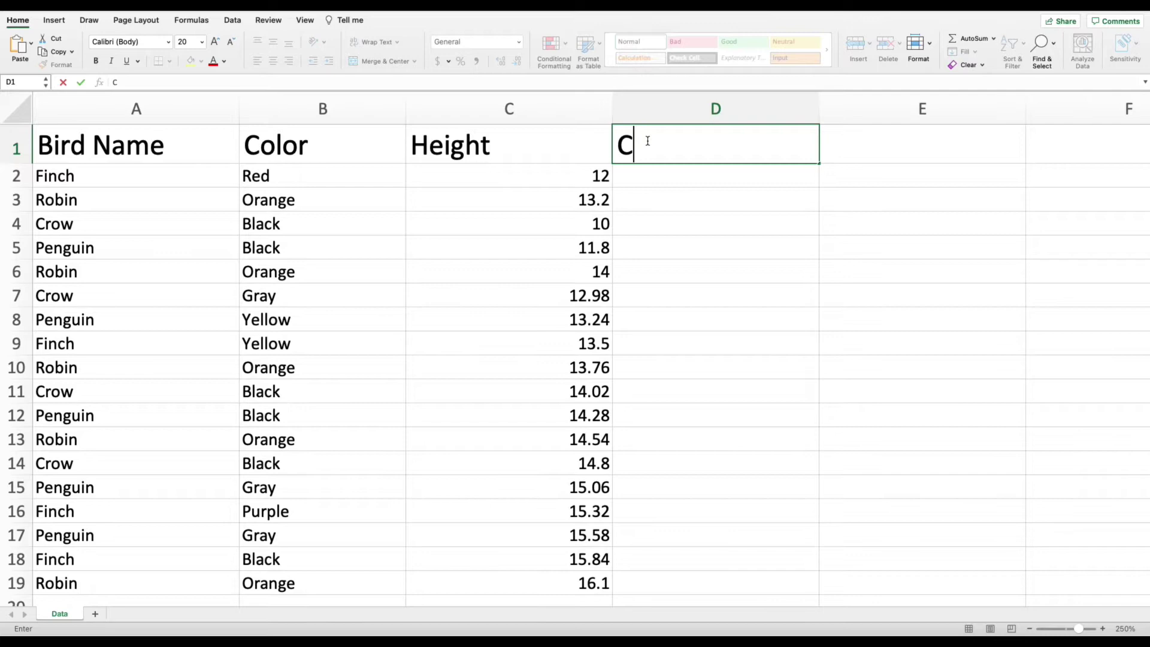
pyautogui.write('oolness')
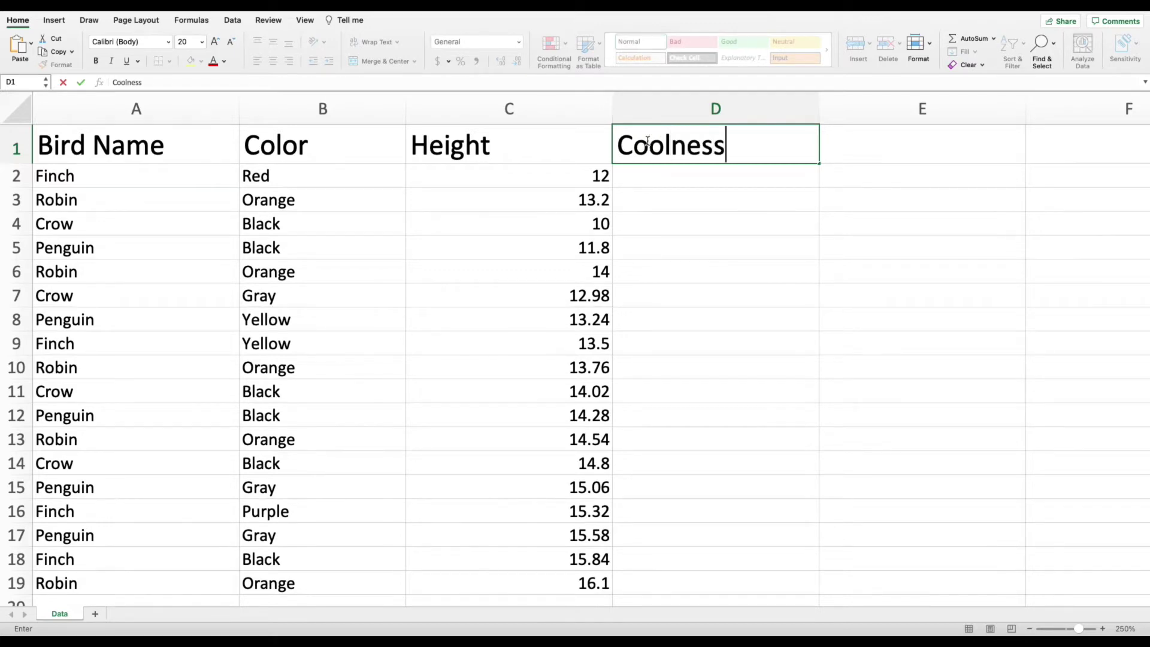
pyautogui.press('Return')
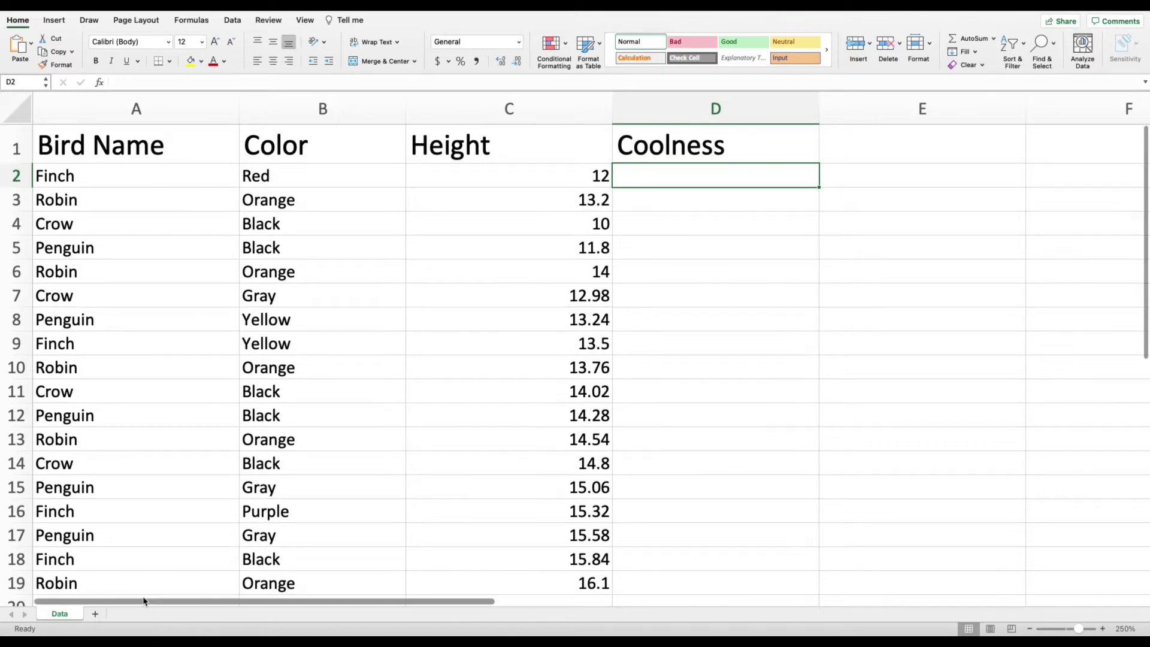
# Add Sheet2, widen column A, and enter the heading 'Cool/Not Cool' in B1
pyautogui.click(96, 617)
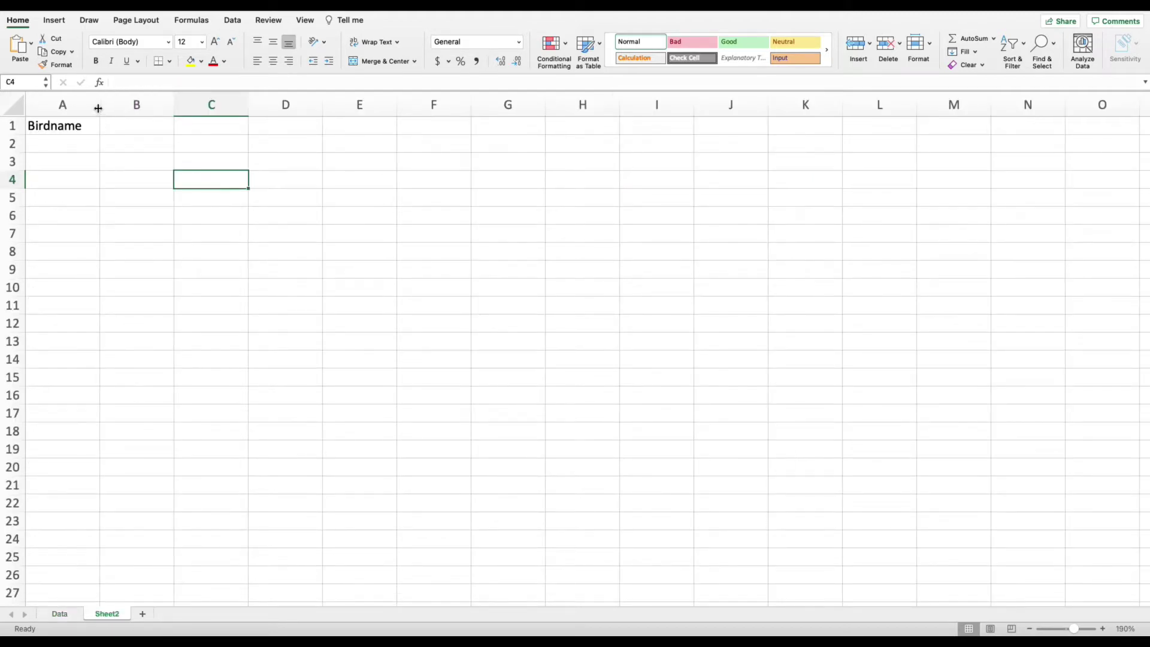
pyautogui.moveTo(99, 105); pyautogui.dragTo(130, 108)
pyautogui.click(85, 123)
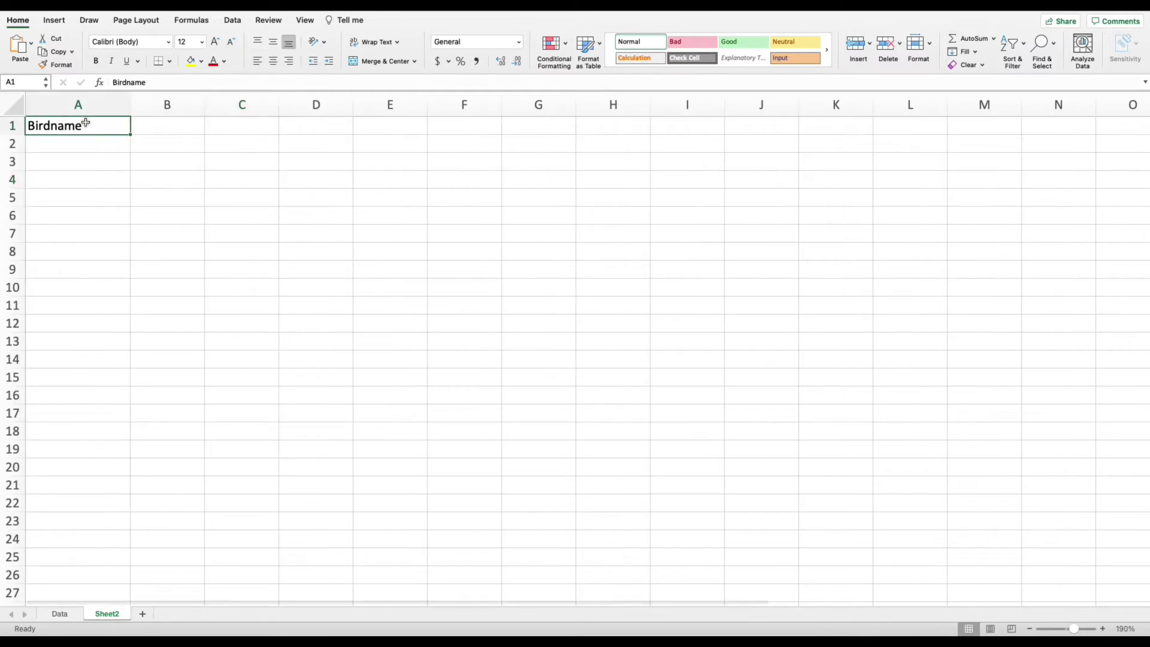
pyautogui.click(158, 122)
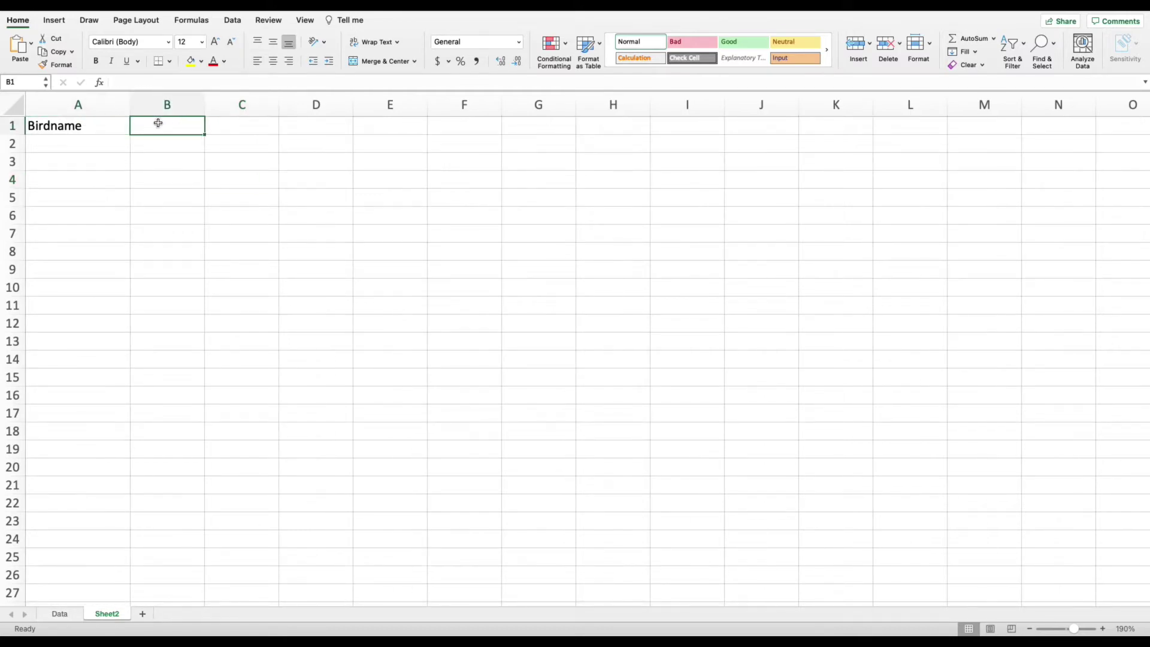
pyautogui.write('Cool/N')
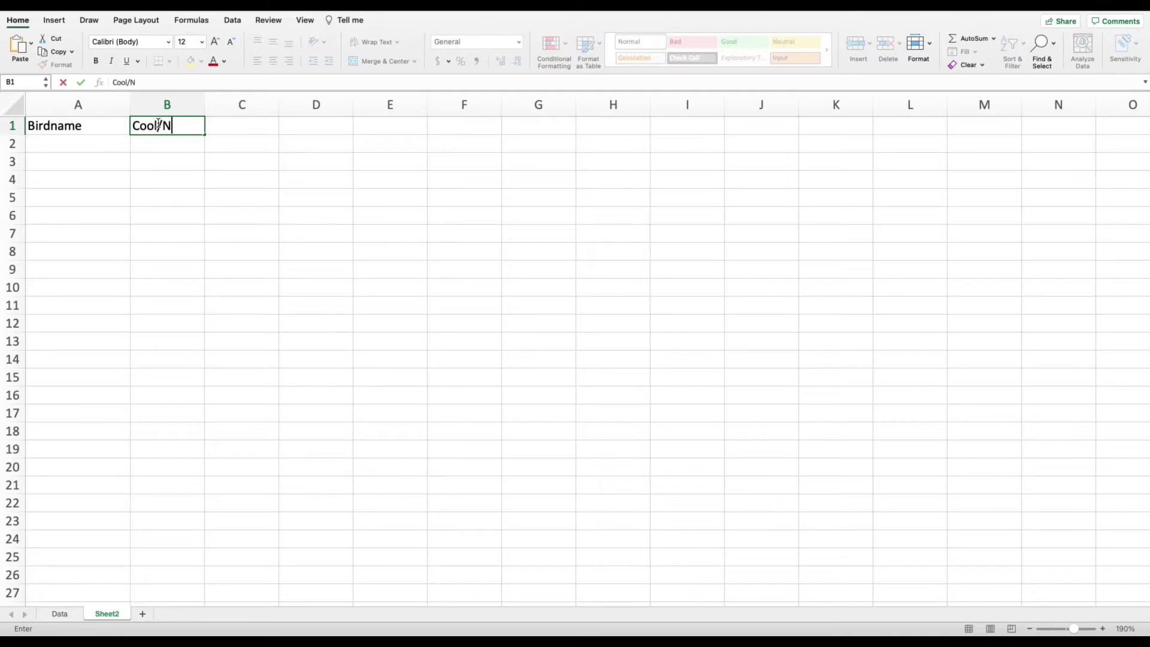
pyautogui.write('ot Cool')
pyautogui.press('Return')
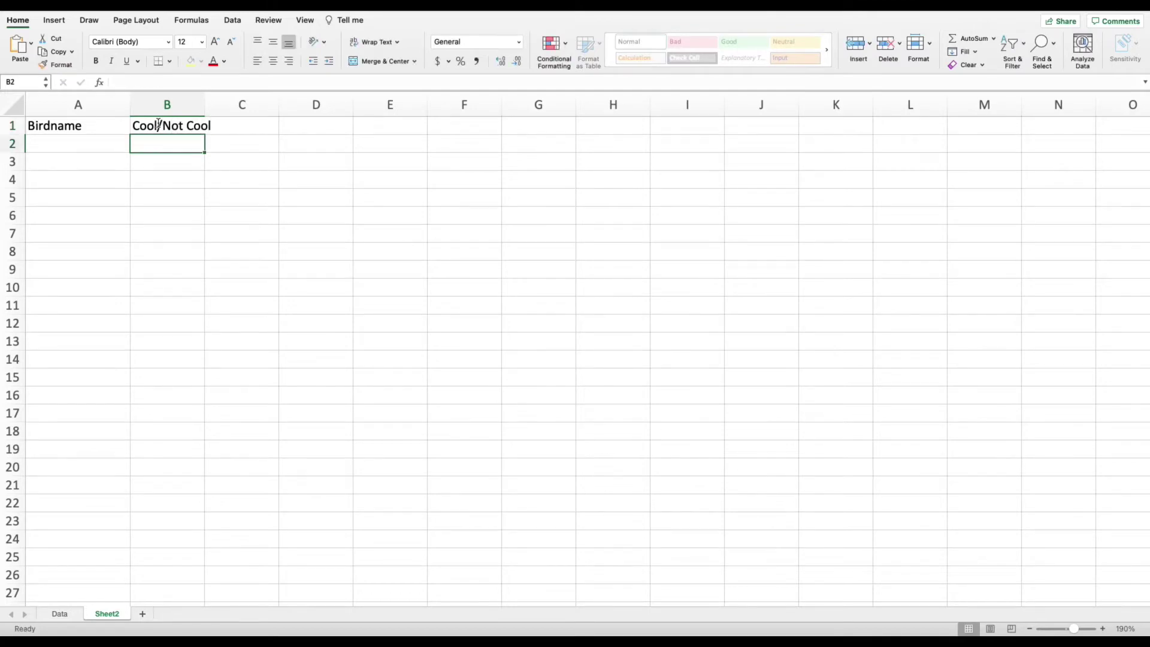
# Type Finch, Crow and Robin into A2:A4 on Sheet2, then clear them again
pyautogui.click(63, 615)
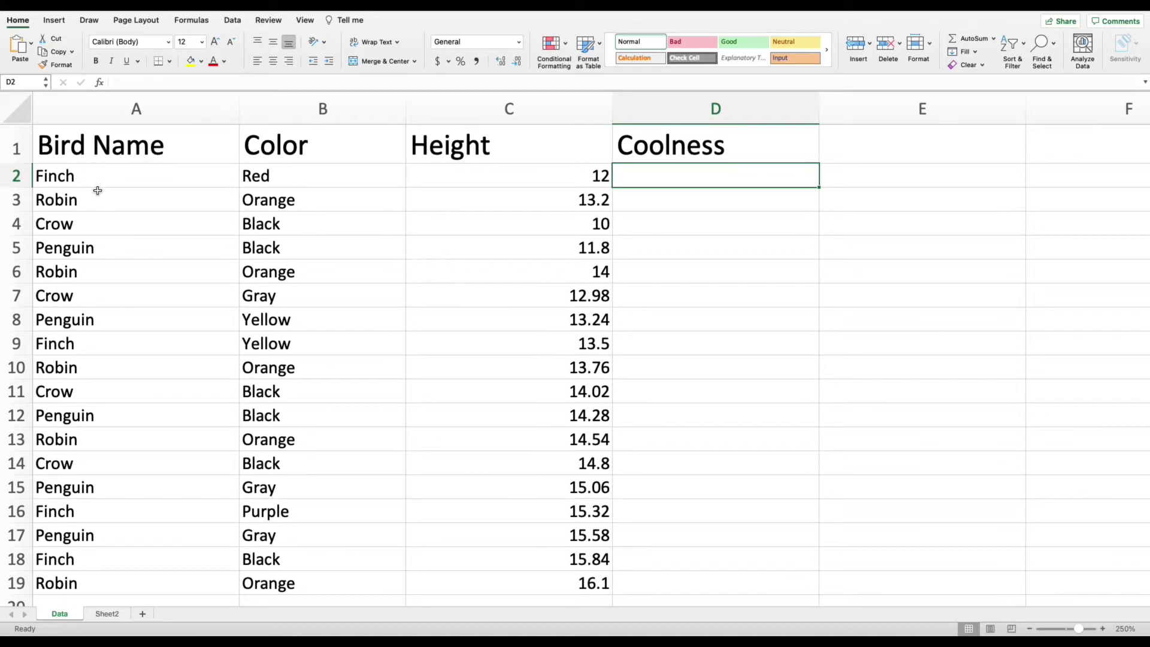
pyautogui.click(108, 614)
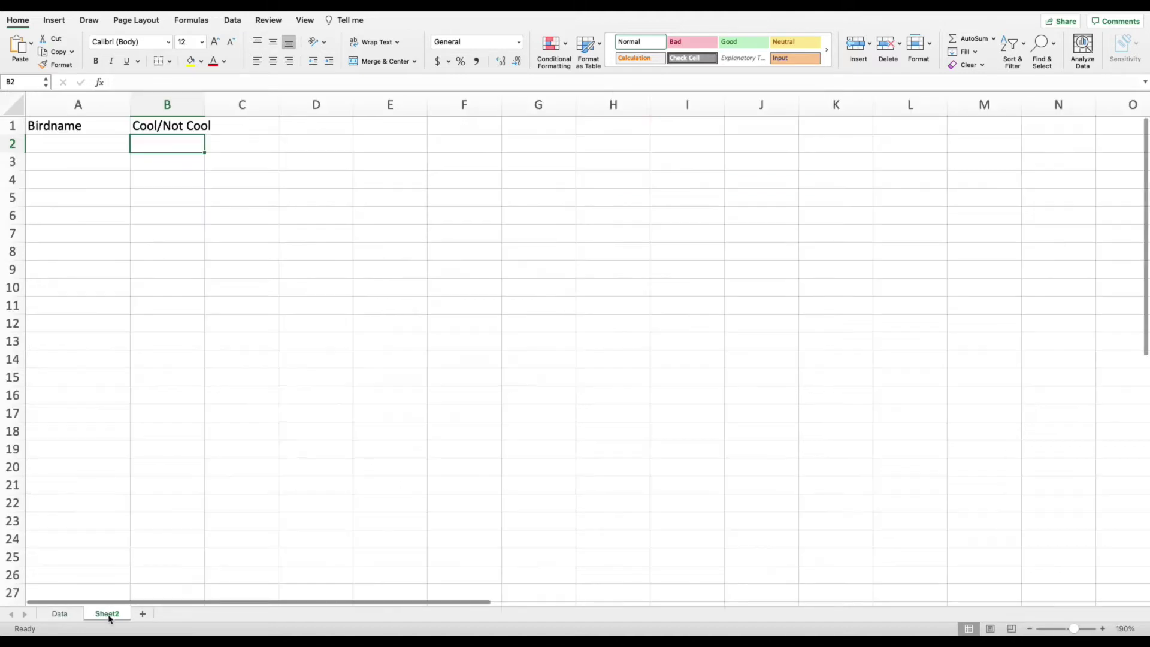
pyautogui.click(76, 142)
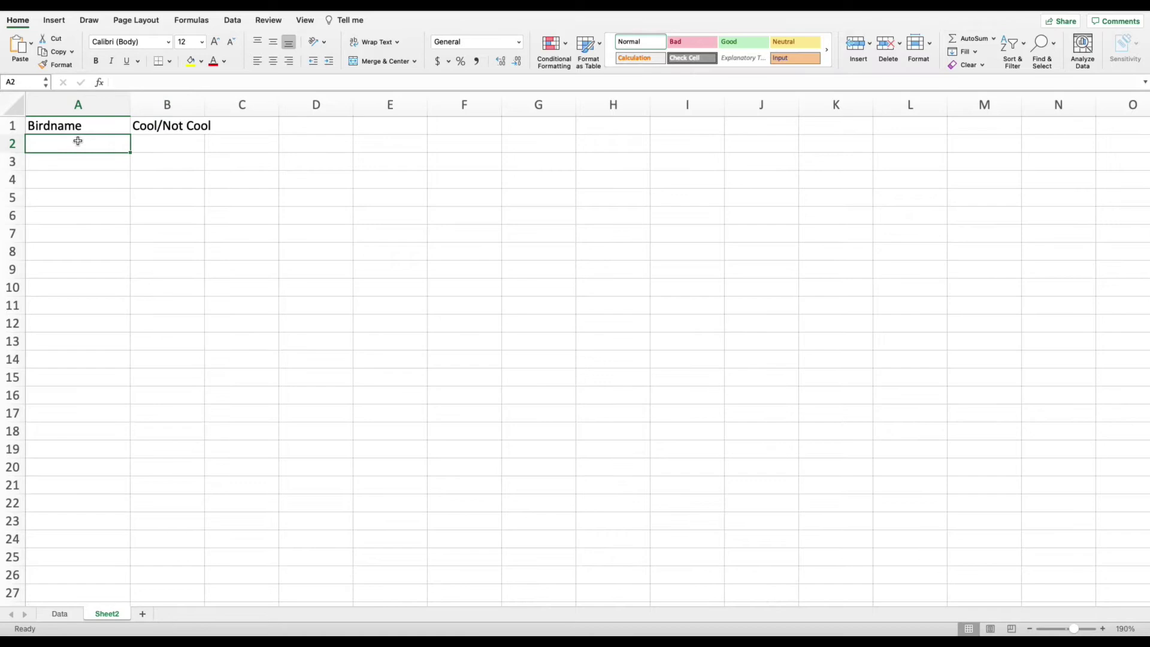
pyautogui.write('Finch')
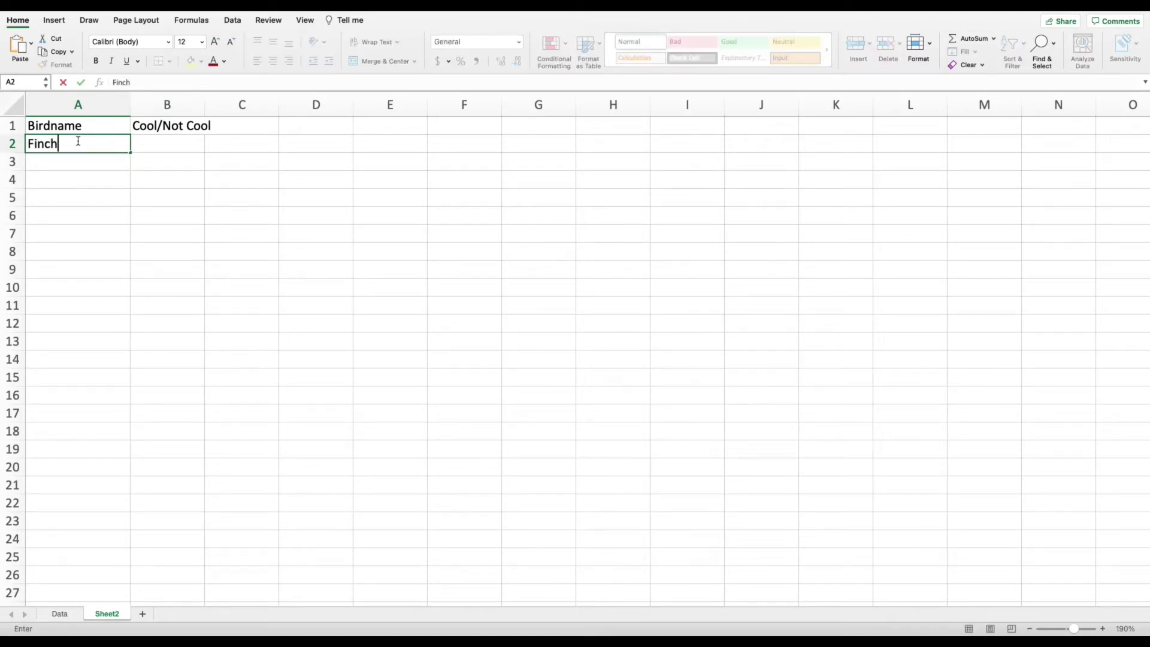
pyautogui.press('Return')
pyautogui.write('Crow')
pyautogui.press('Return')
pyautogui.write('Rob')
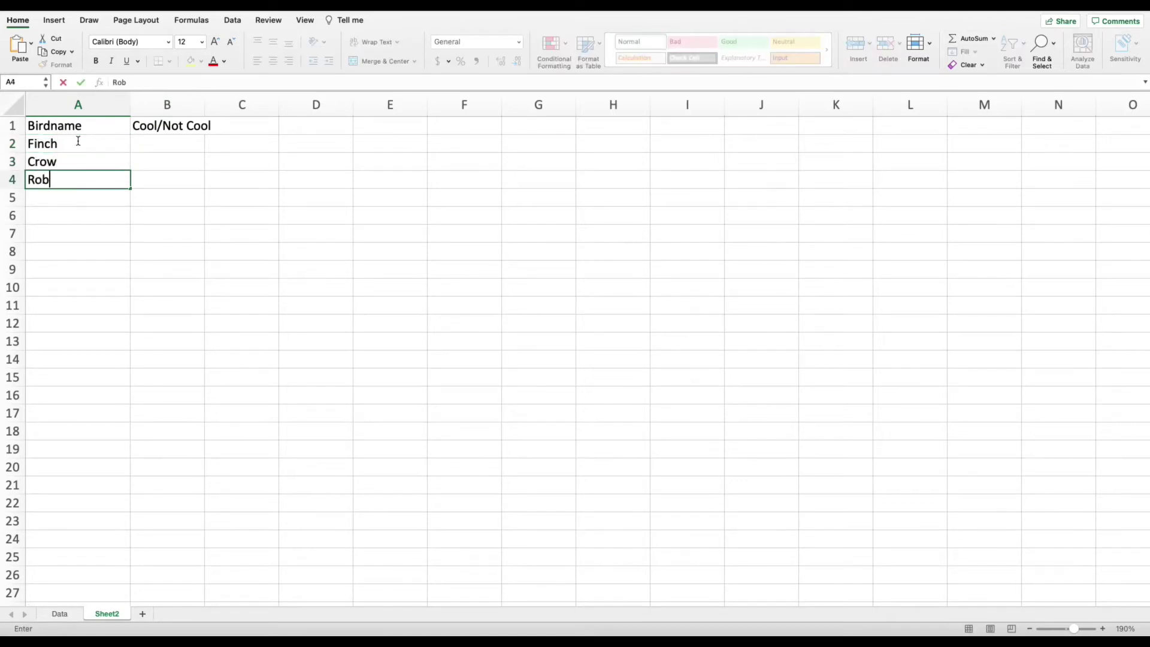
pyautogui.write('in')
pyautogui.moveTo(84, 141); pyautogui.dragTo(83, 179)
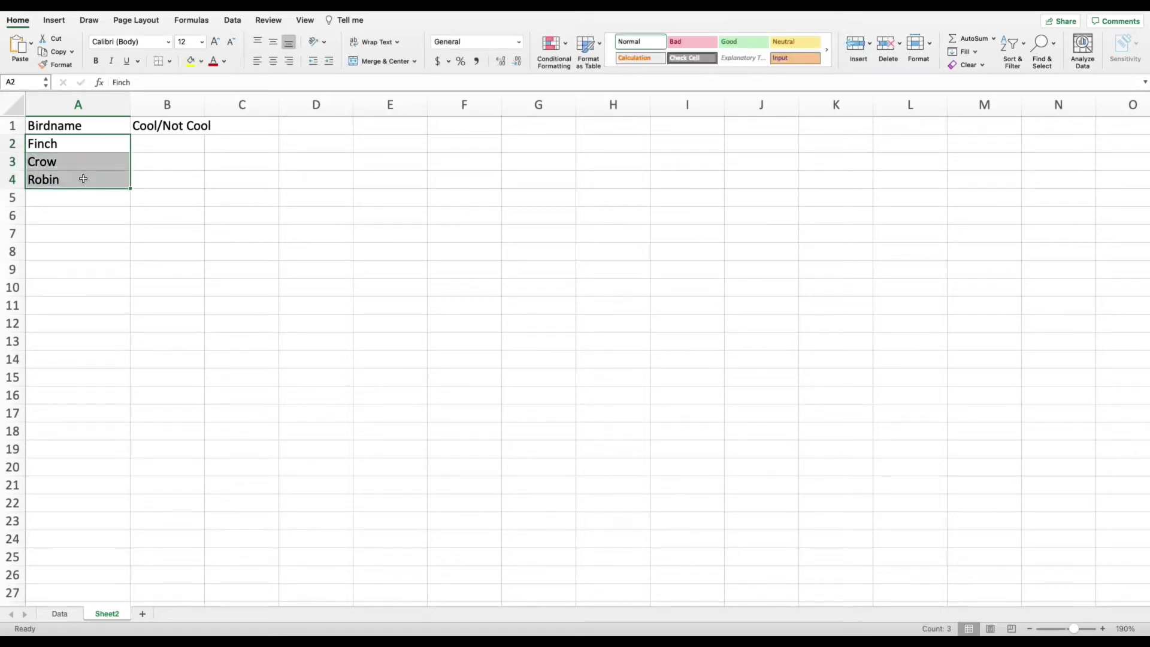
pyautogui.press('Delete')
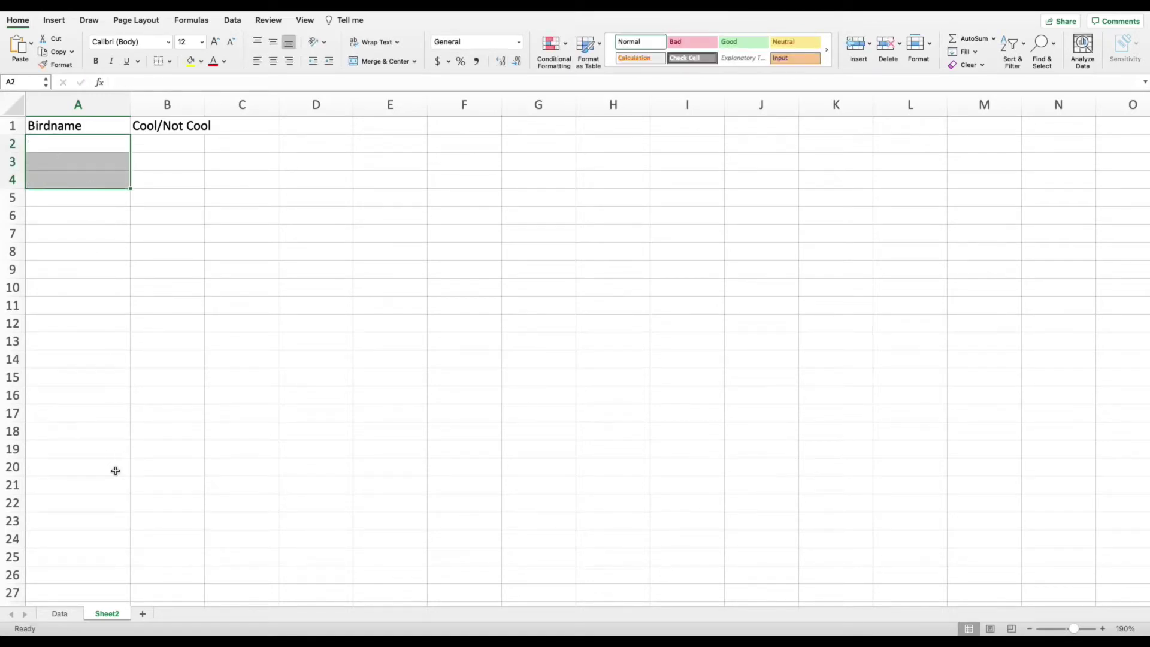
# Copy the bird names from the Data sheet's column A into Sheet2 starting at A2
pyautogui.click(59, 614)
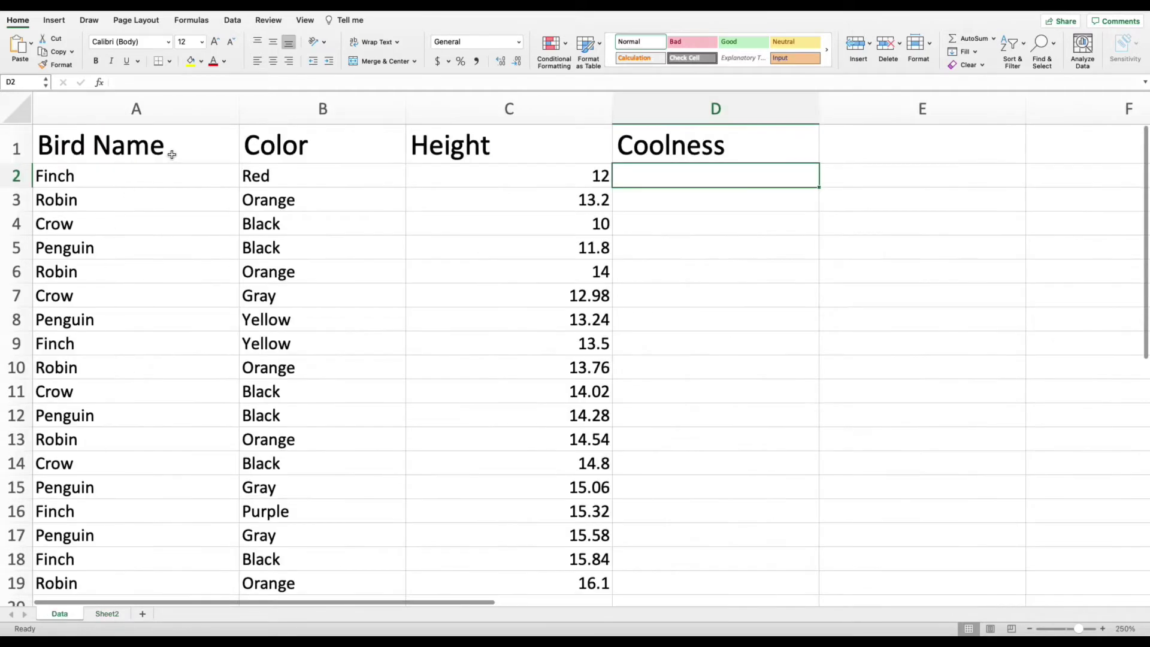
pyautogui.moveTo(120, 175); pyautogui.dragTo(103, 513)
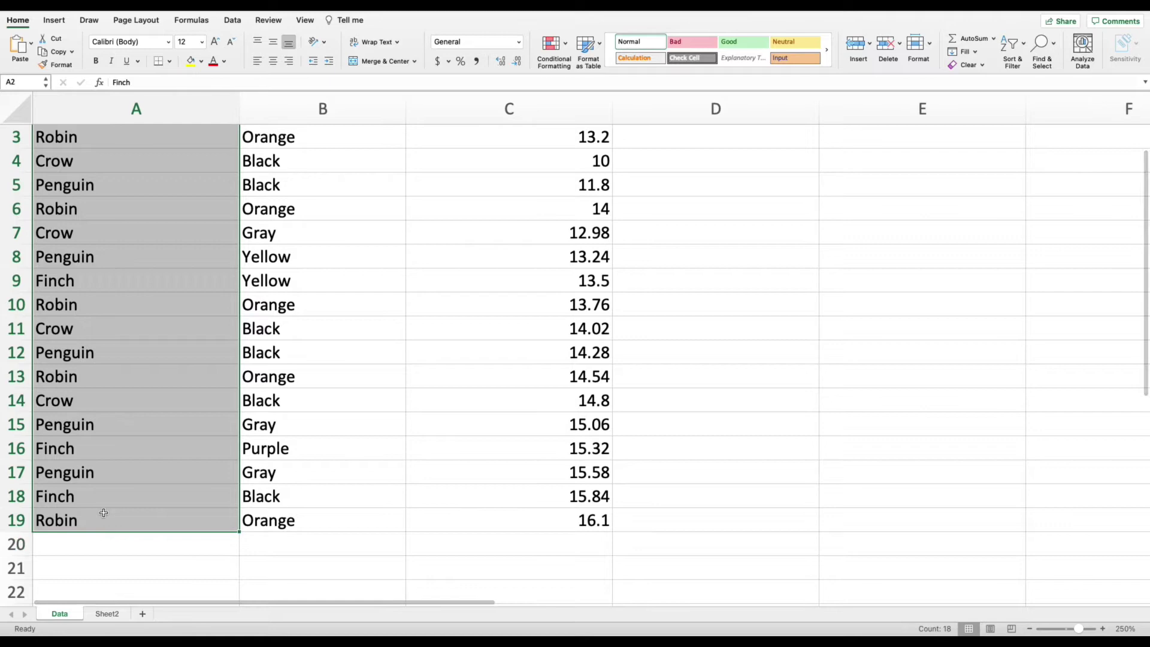
pyautogui.press('super+c')
pyautogui.scroll(2, 105, 508)
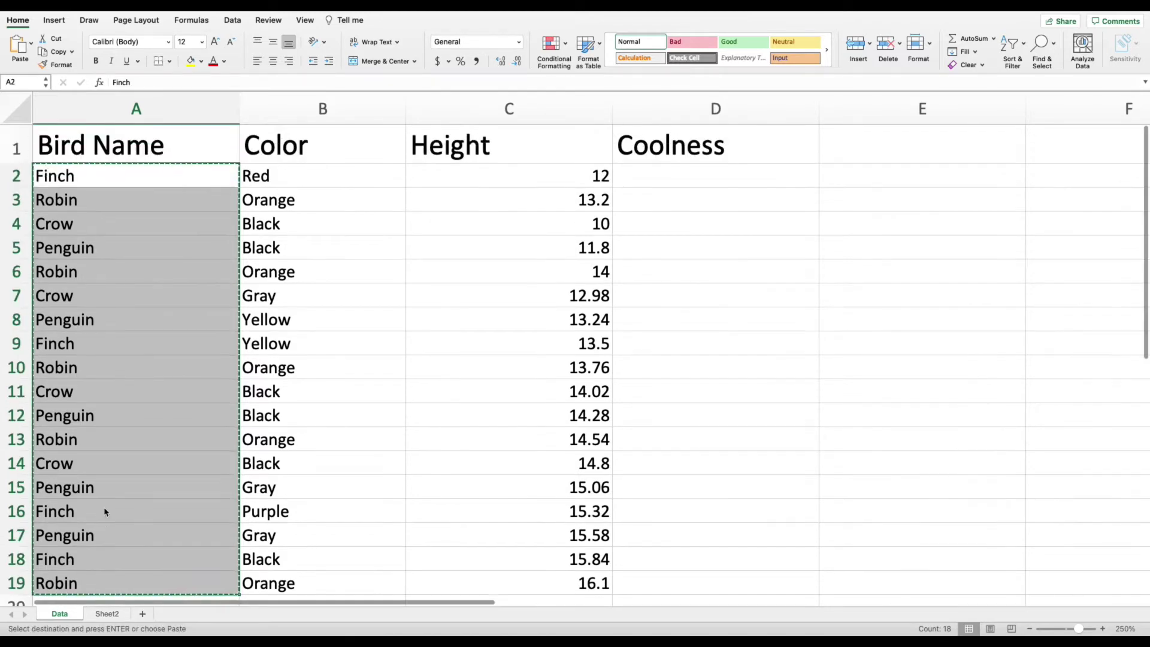
pyautogui.click(107, 615)
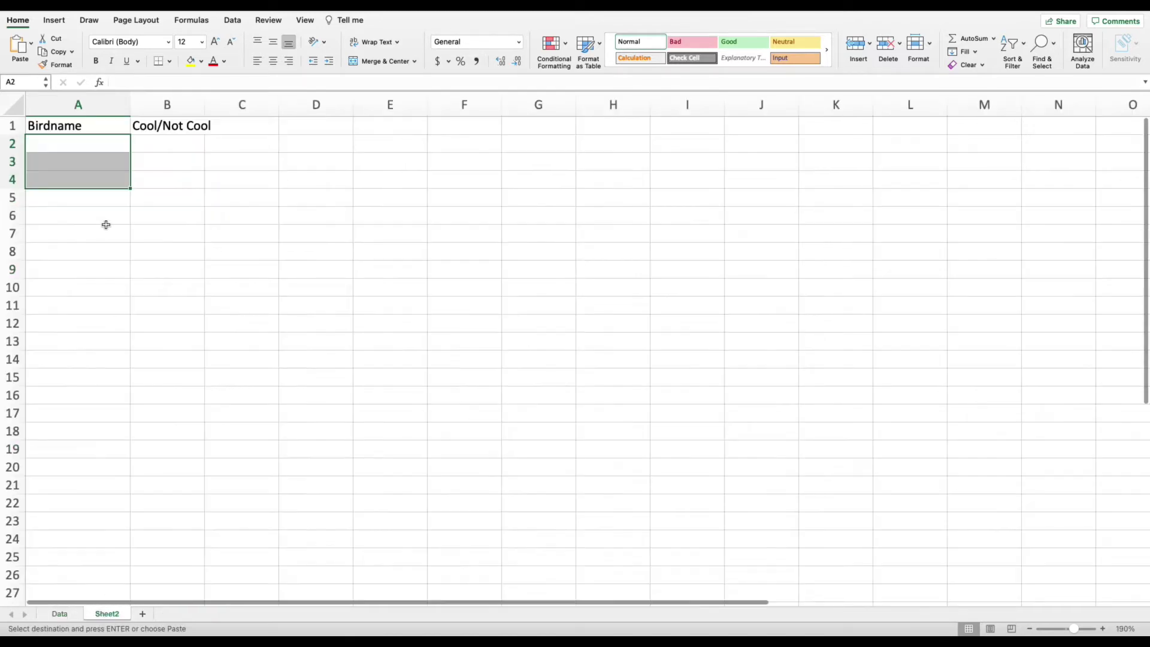
pyautogui.click(61, 146)
pyautogui.rightClick(62, 146)
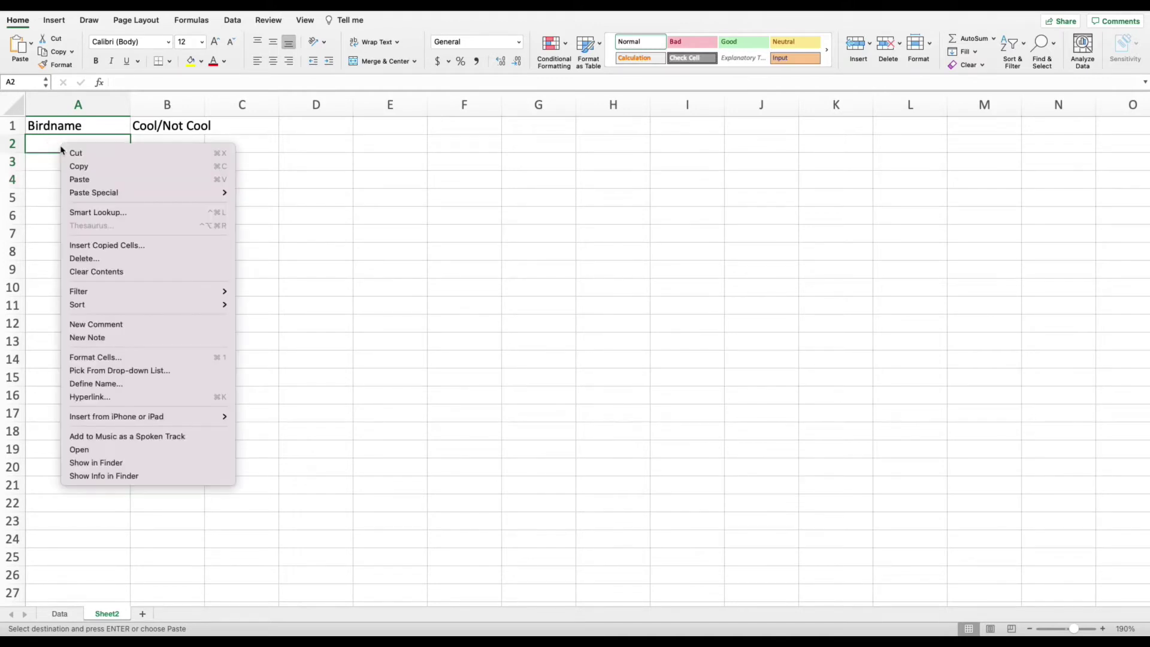
pyautogui.click(92, 179)
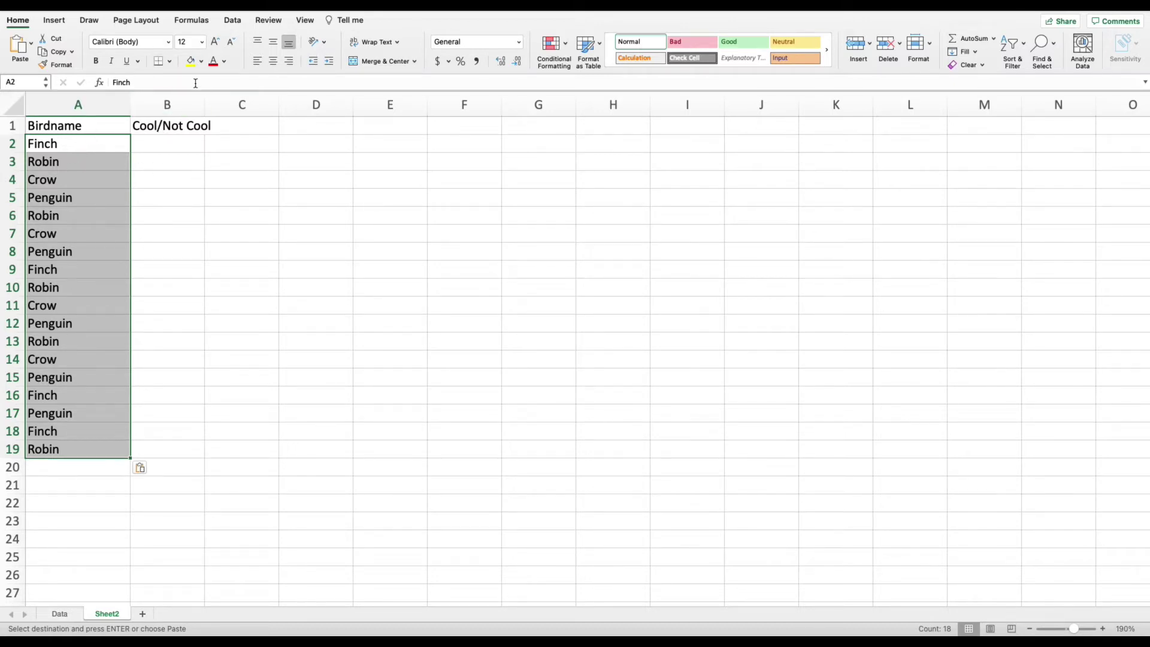
# Remove duplicate bird names on Sheet2, leaving Finch, Robin, Crow and Penguin
pyautogui.click(233, 21)
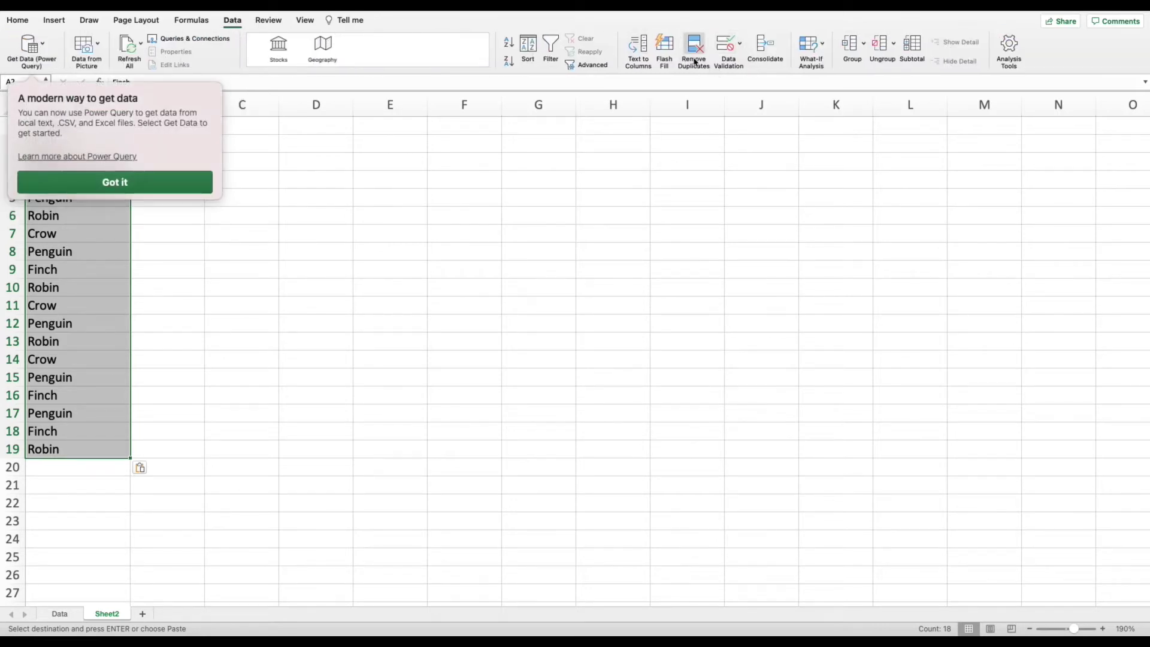
pyautogui.click(695, 60)
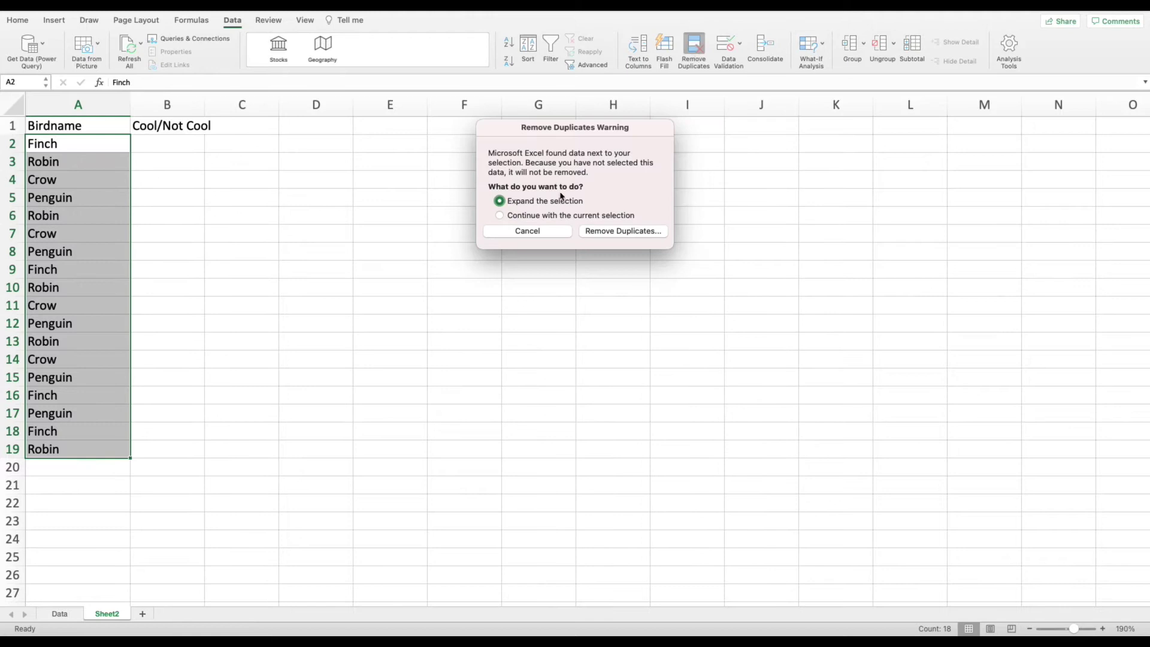
pyautogui.click(499, 216)
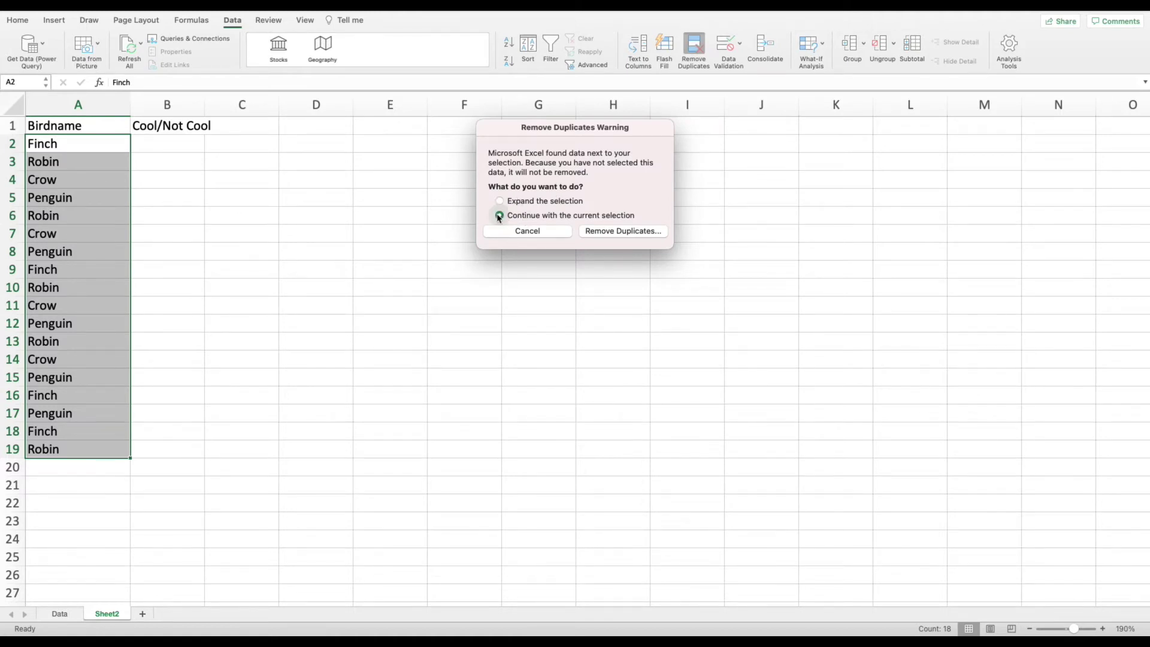
pyautogui.click(609, 234)
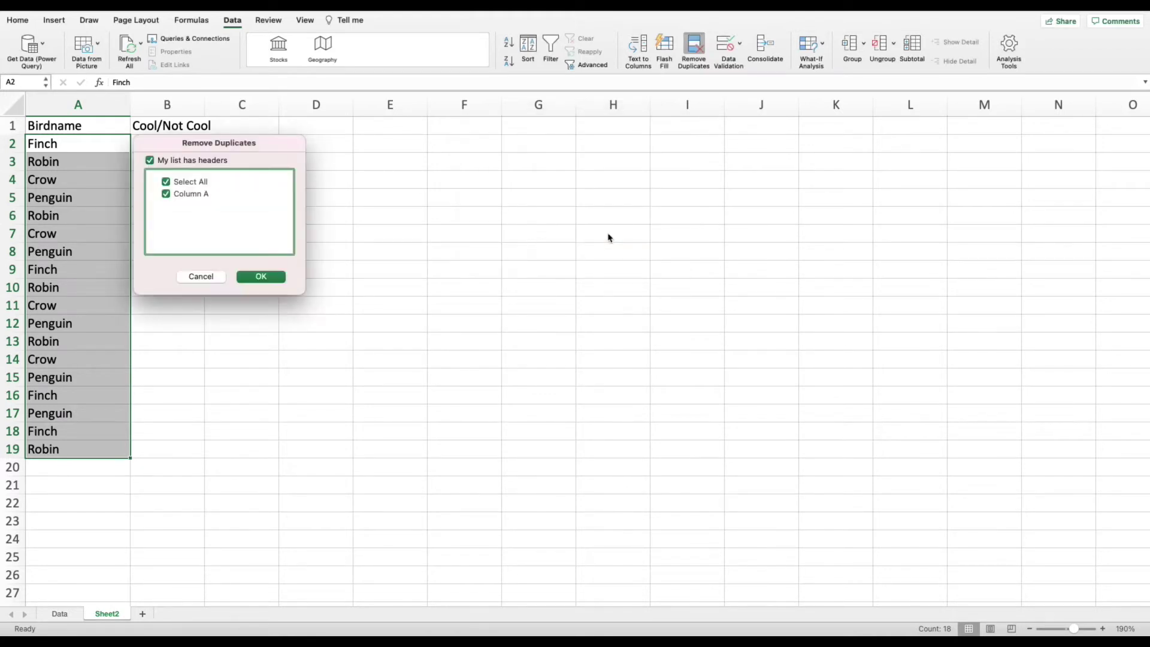
pyautogui.click(268, 279)
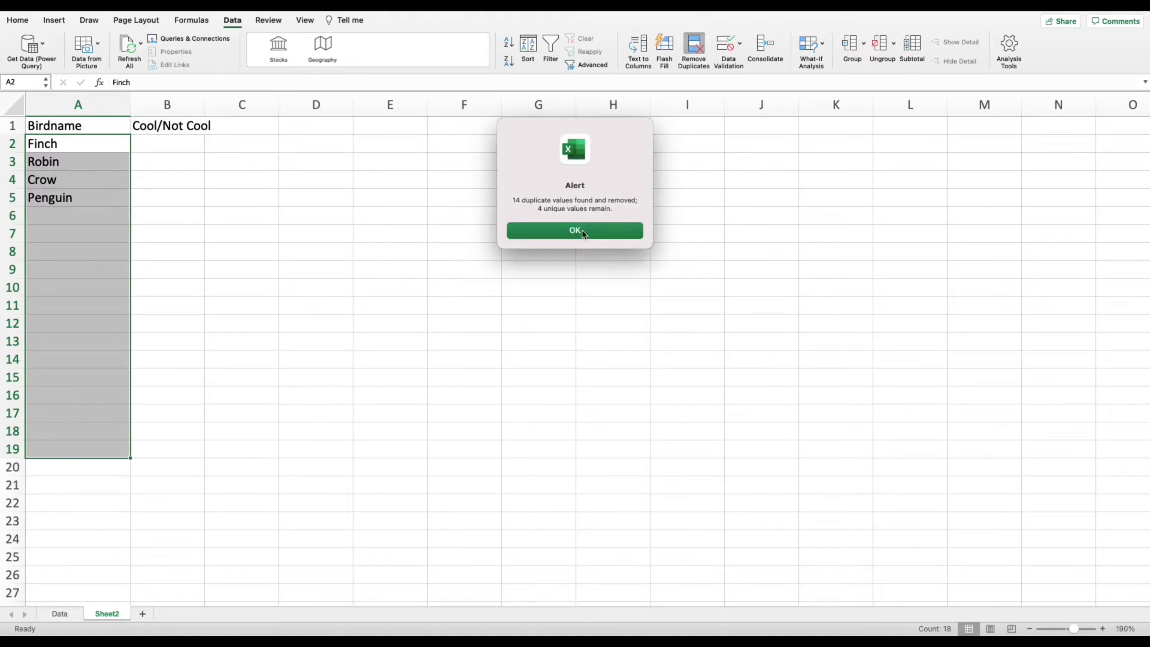
pyautogui.click(584, 233)
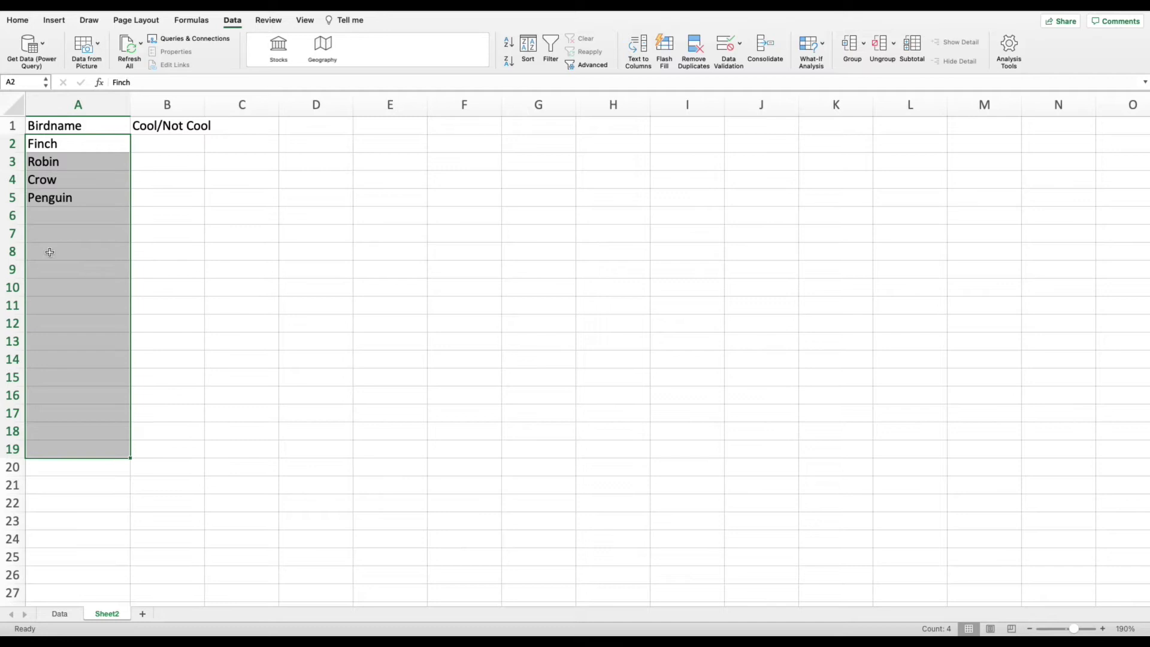
# Widen column B and enter Cool, Not Cool, Cool, Cool in B2:B5
pyautogui.click(186, 269)
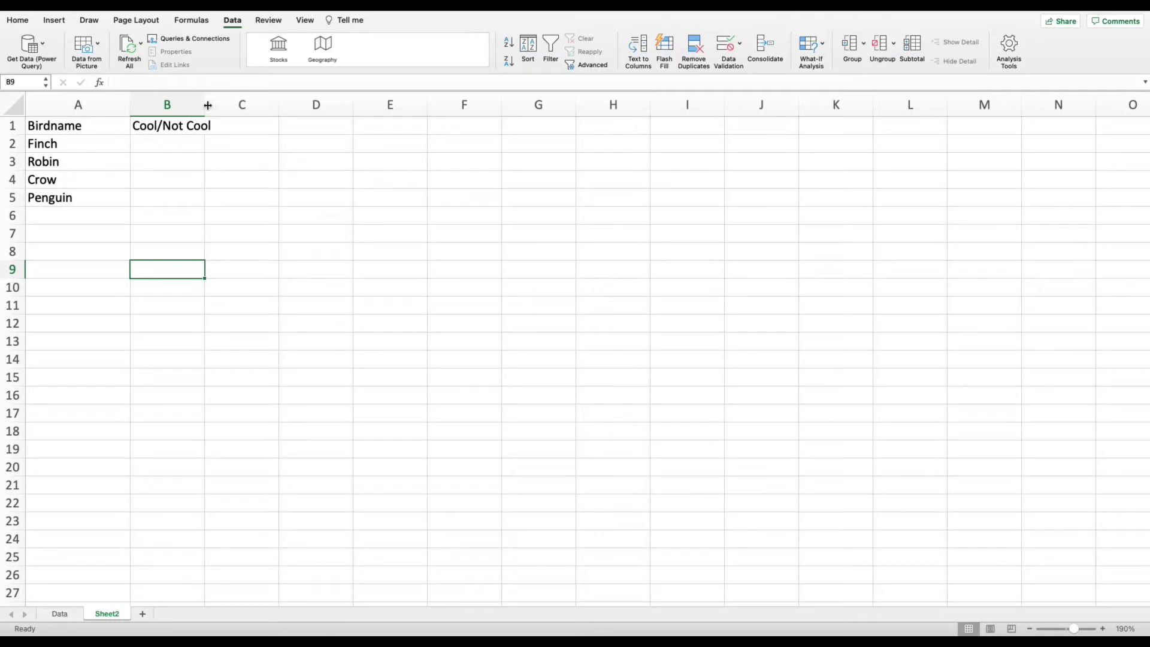
pyautogui.moveTo(208, 106); pyautogui.dragTo(223, 109)
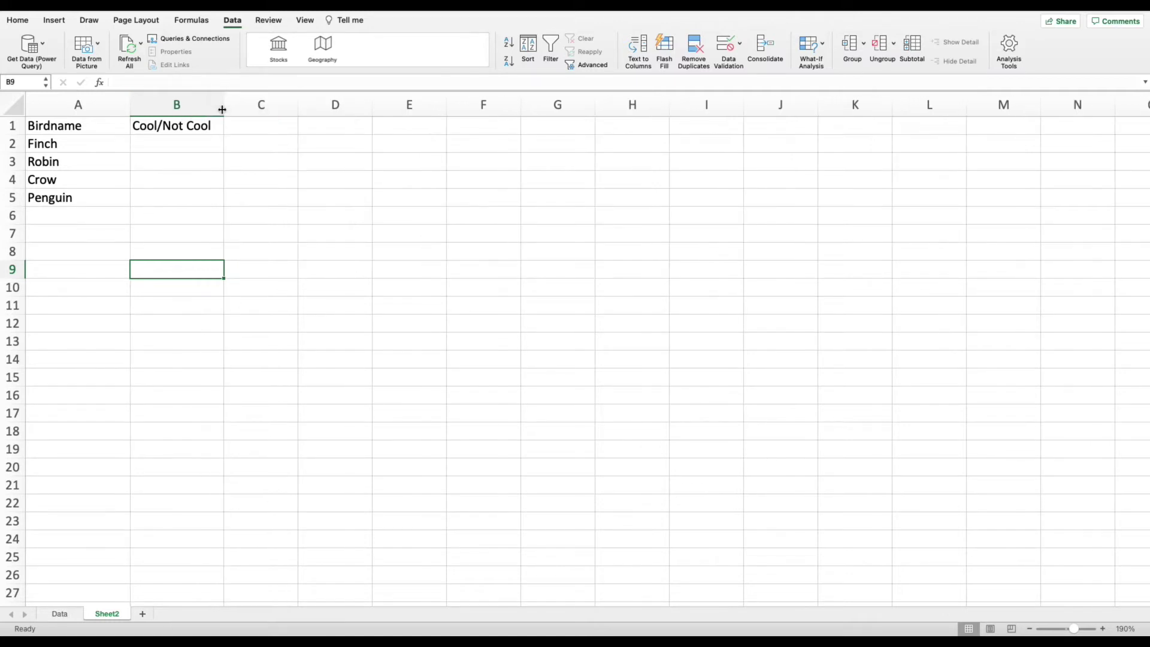
pyautogui.click(172, 140)
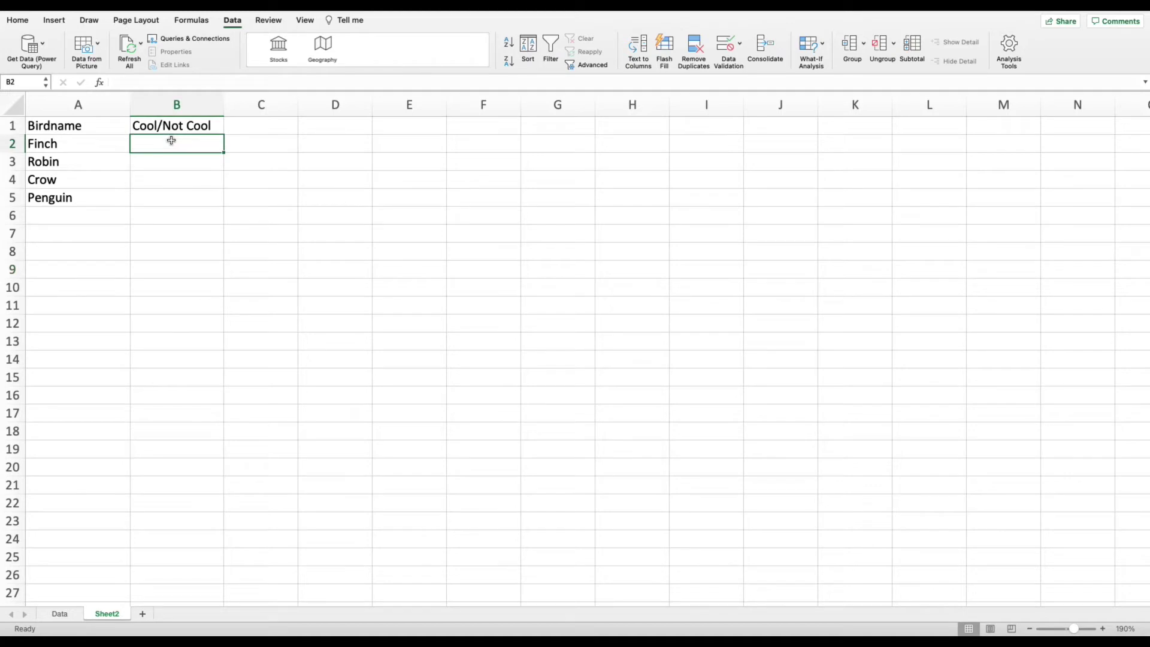
pyautogui.write('Cool')
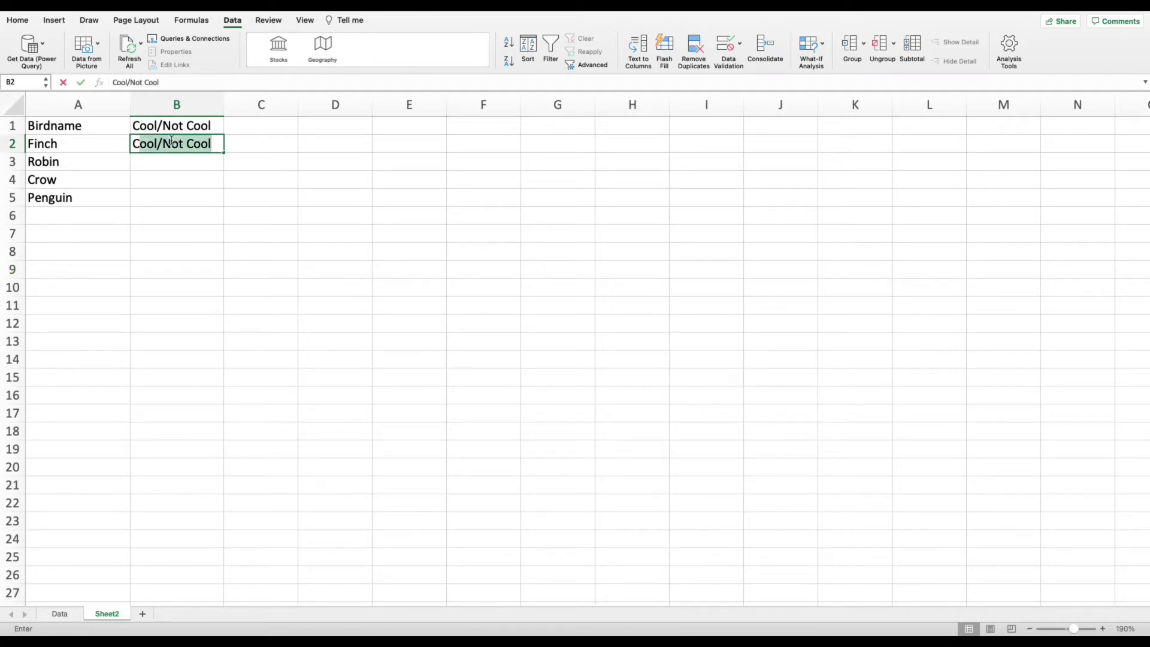
pyautogui.press('BackSpace')
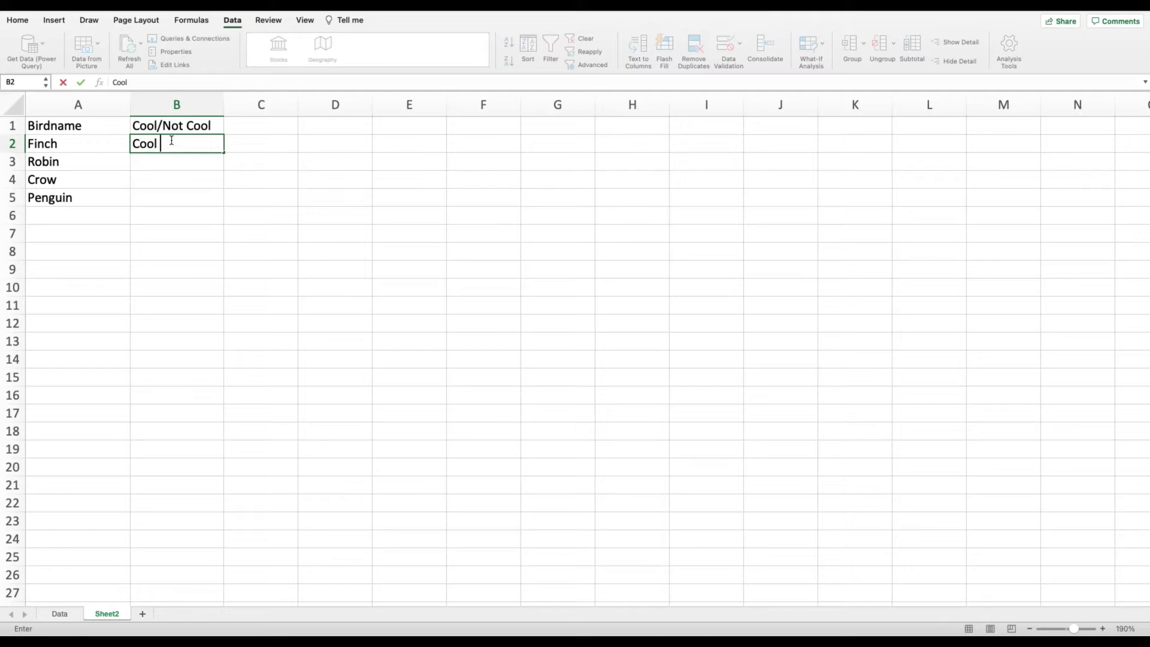
pyautogui.press('Return')
pyautogui.write('Not Cool')
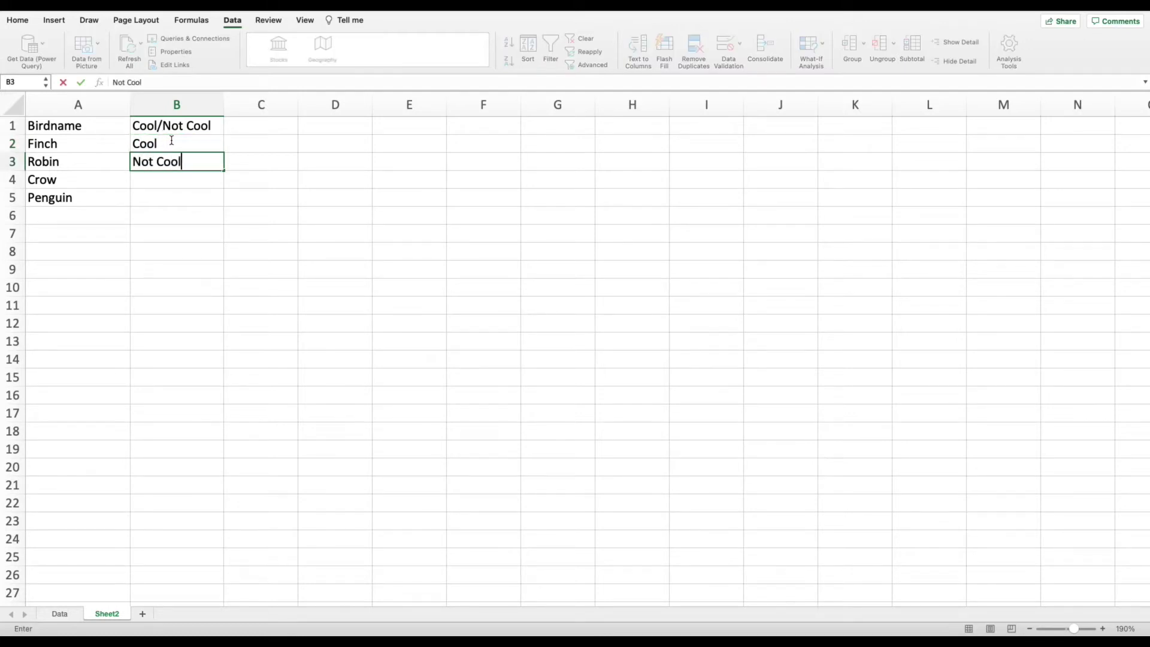
pyautogui.press('Return')
pyautogui.write('Cool')
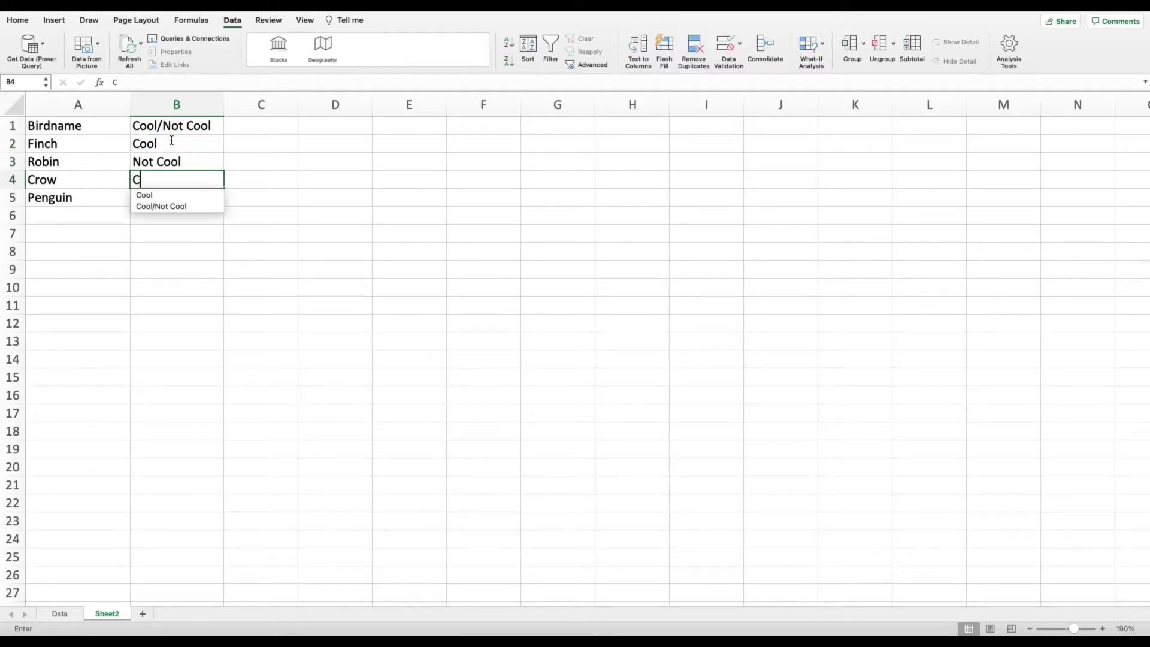
pyautogui.press('Return')
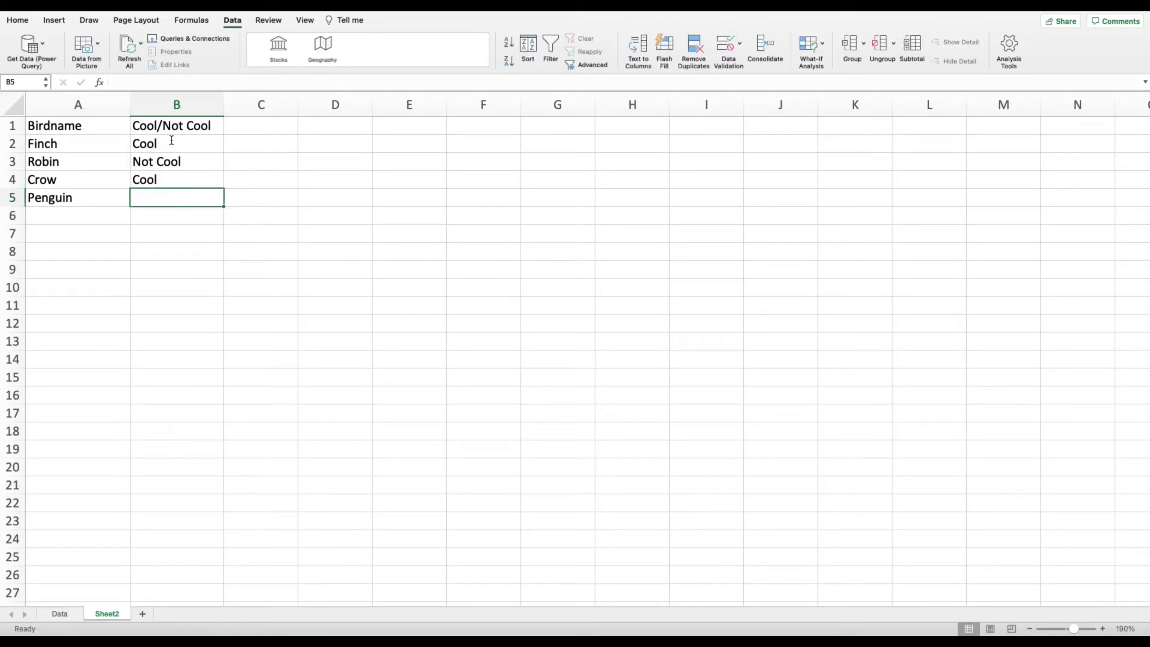
pyautogui.write('Cool')
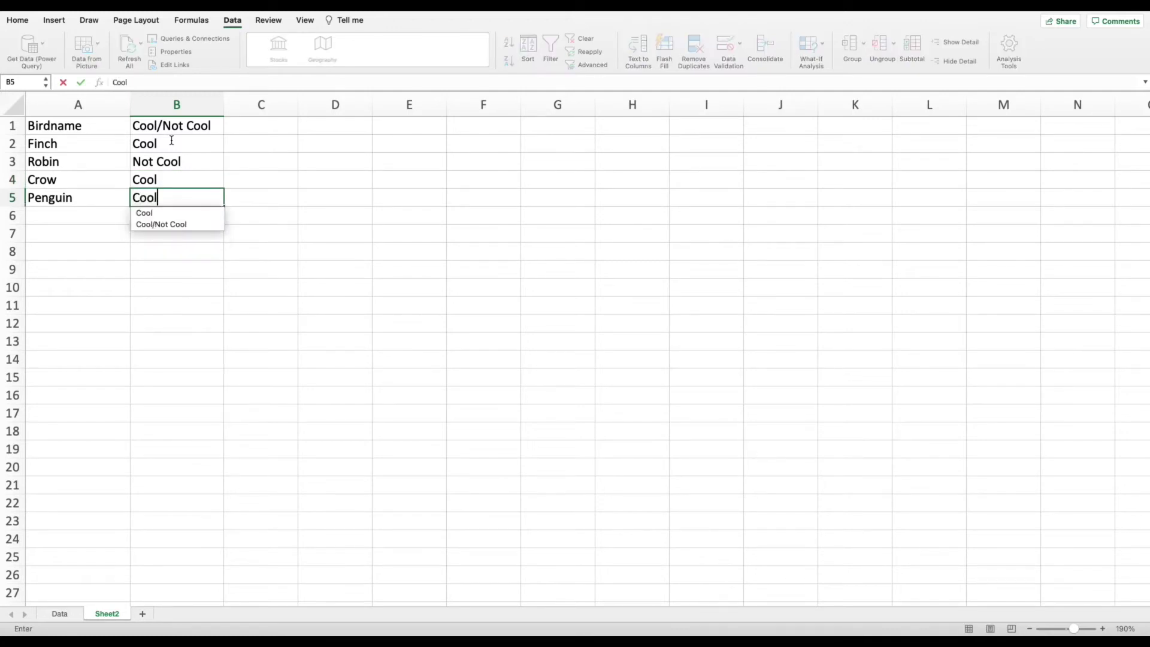
pyautogui.press('Return')
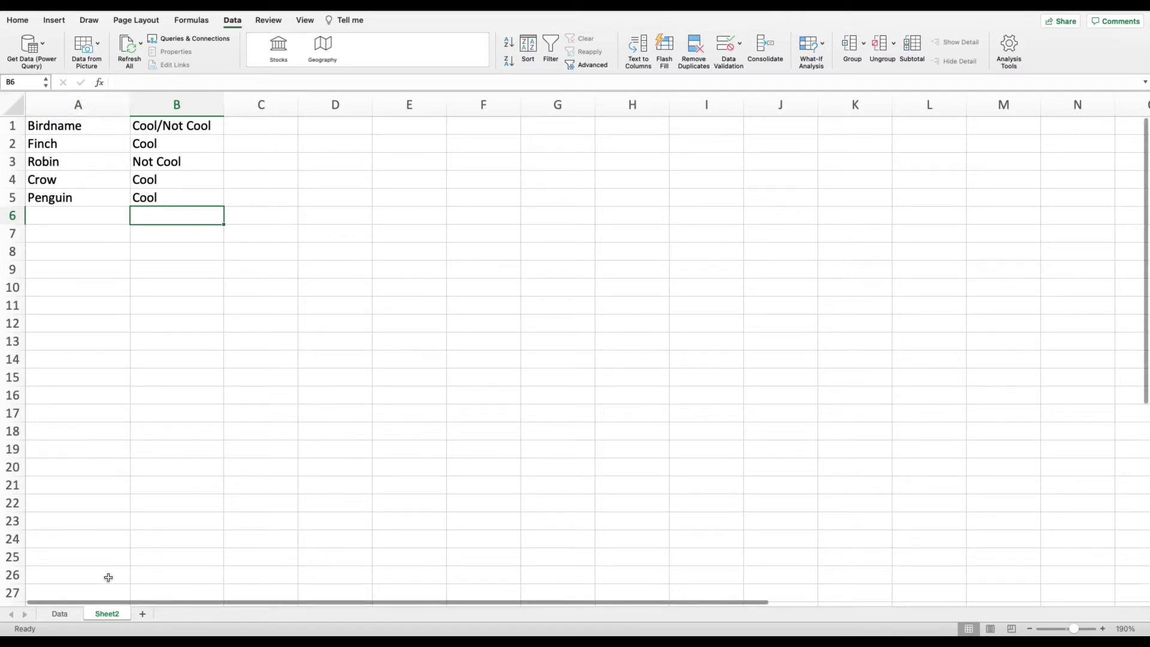
# Start a VLOOKUP in Data sheet cell D2, reading '=vlookup(A2,' so far
pyautogui.click(72, 614)
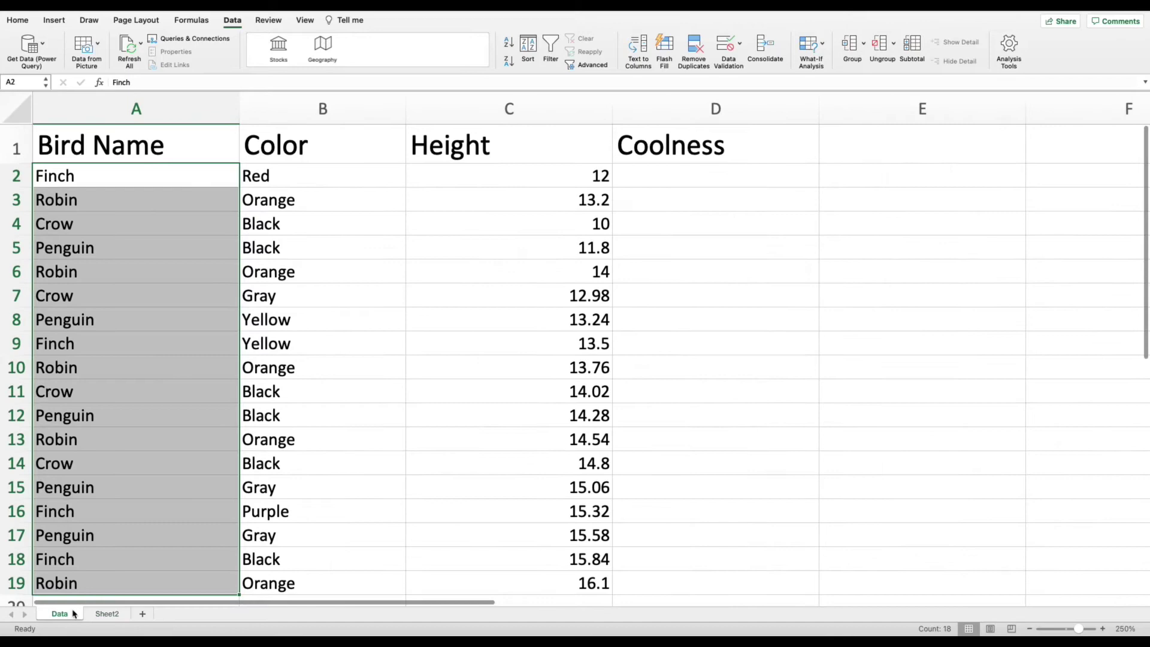
pyautogui.click(683, 175)
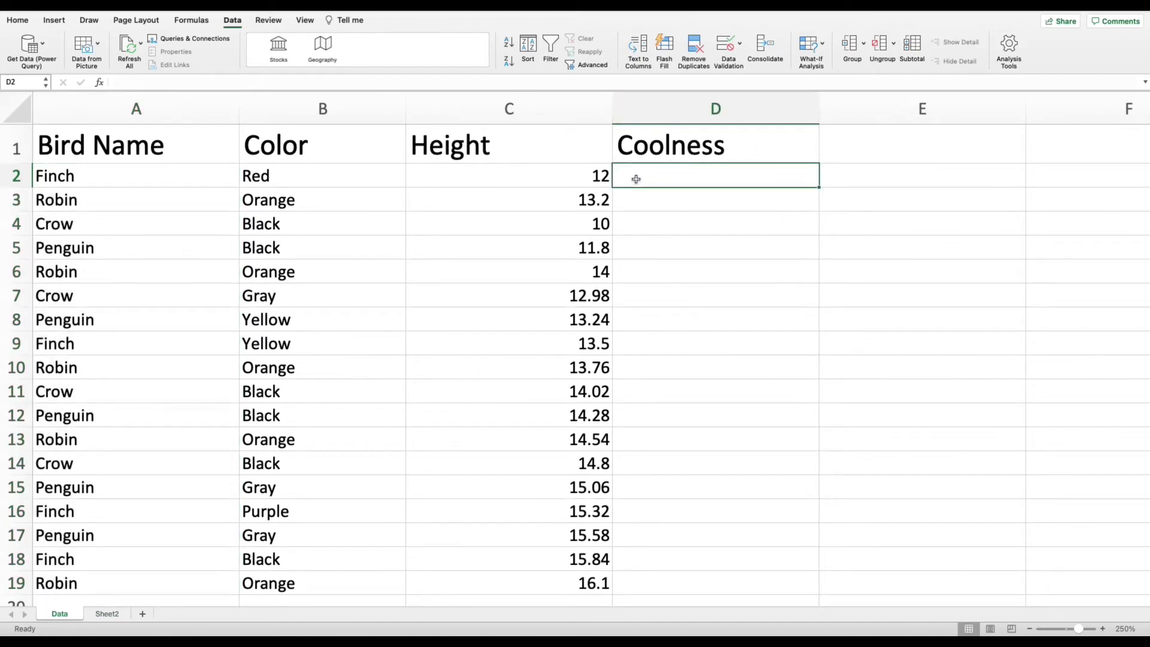
pyautogui.write('=vlooku')
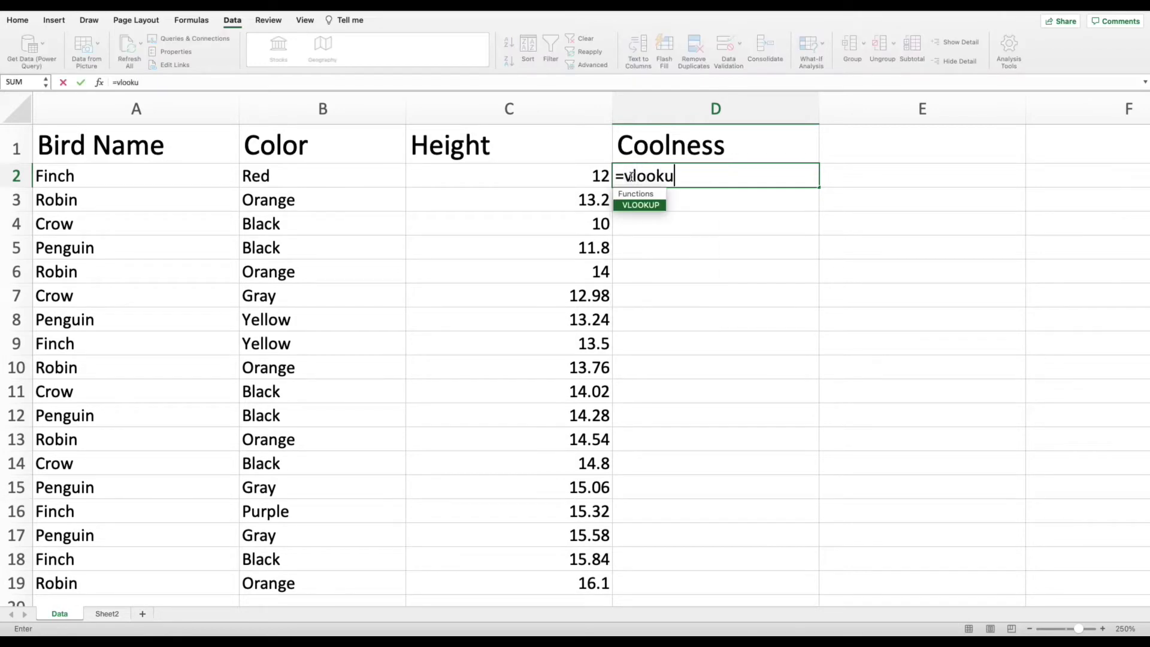
pyautogui.write('p(')
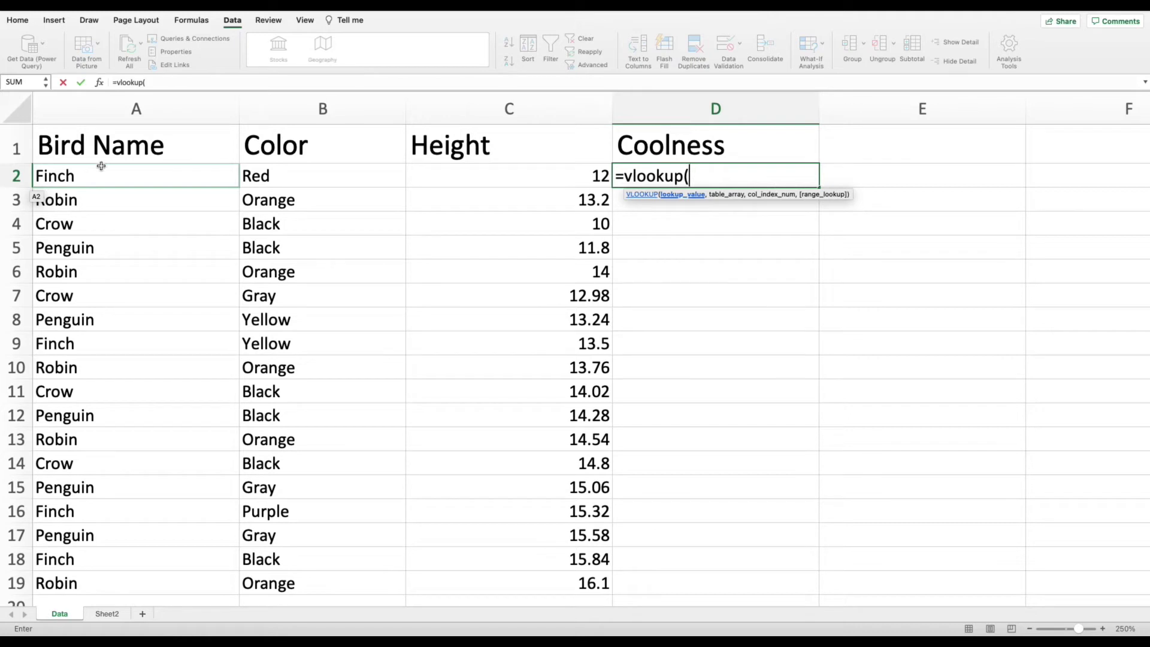
pyautogui.click(179, 172)
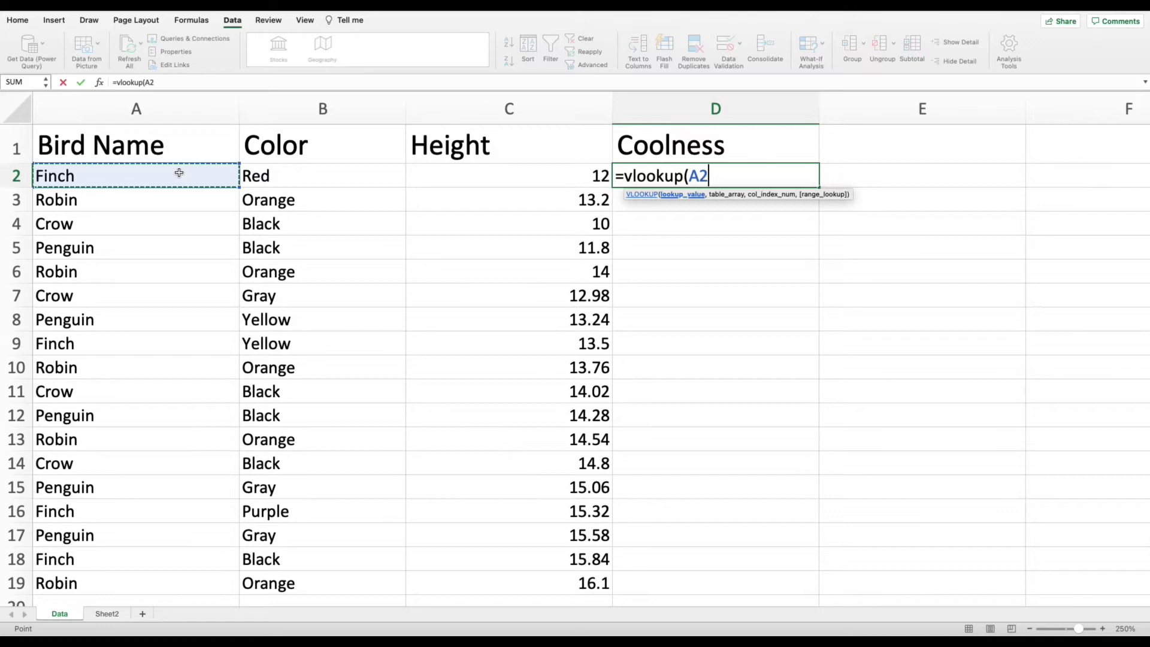
pyautogui.write(',')
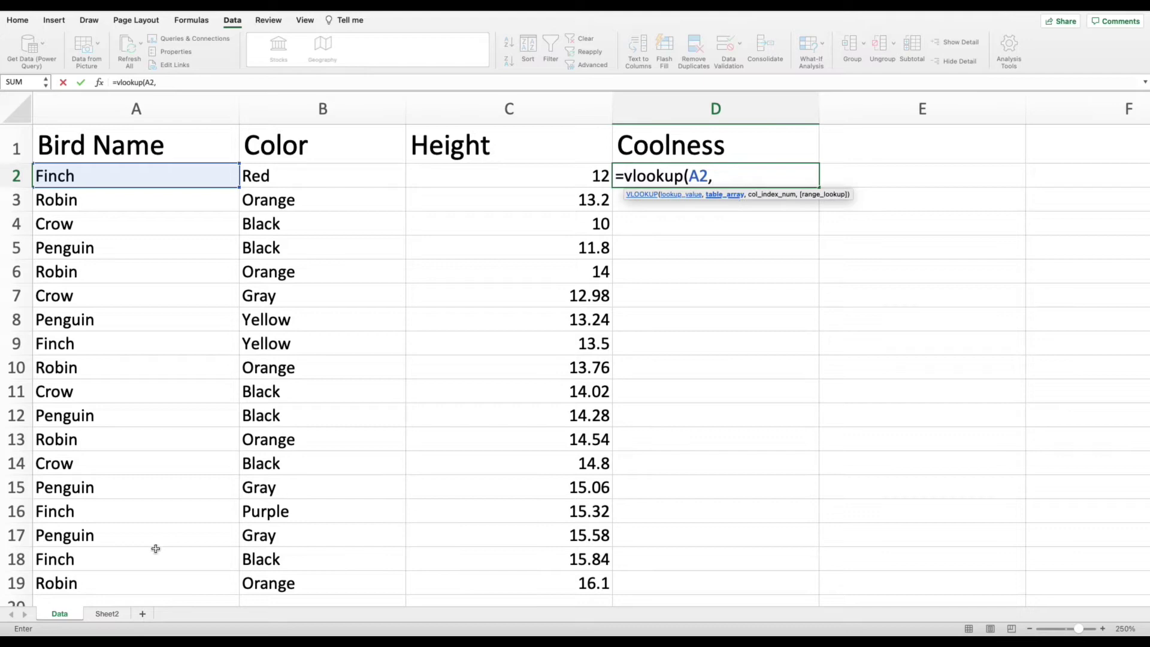
# Complete the D2 formula as =vlookup(A2,Sheet2!A:B,2,False)
pyautogui.click(106, 615)
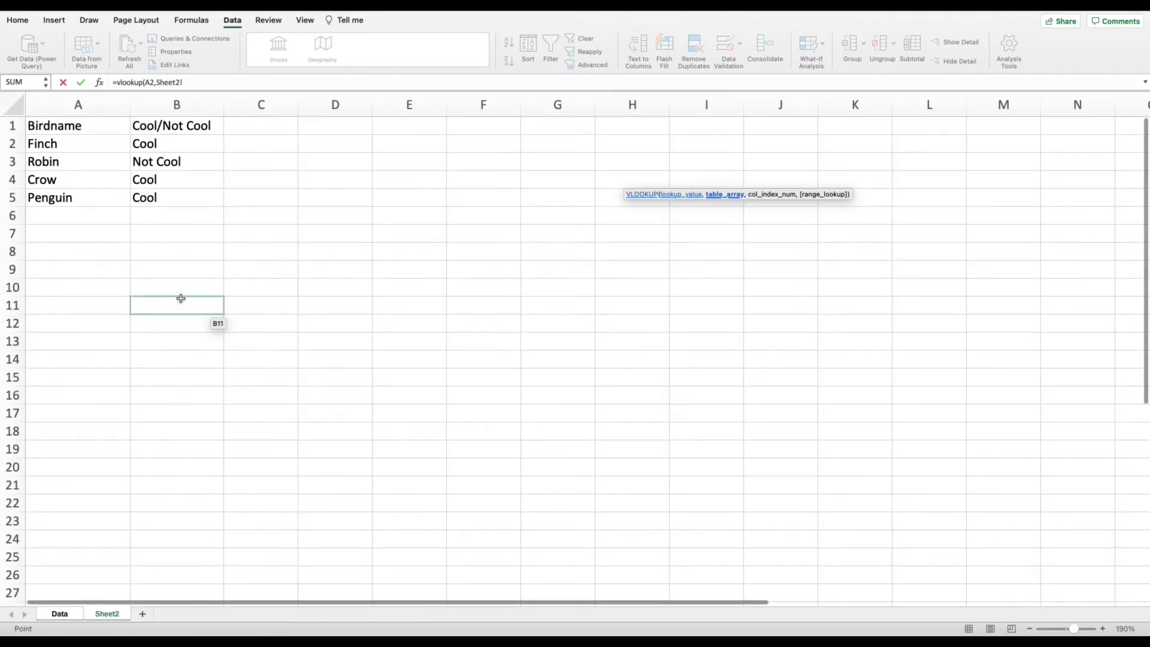
pyautogui.click(64, 100)
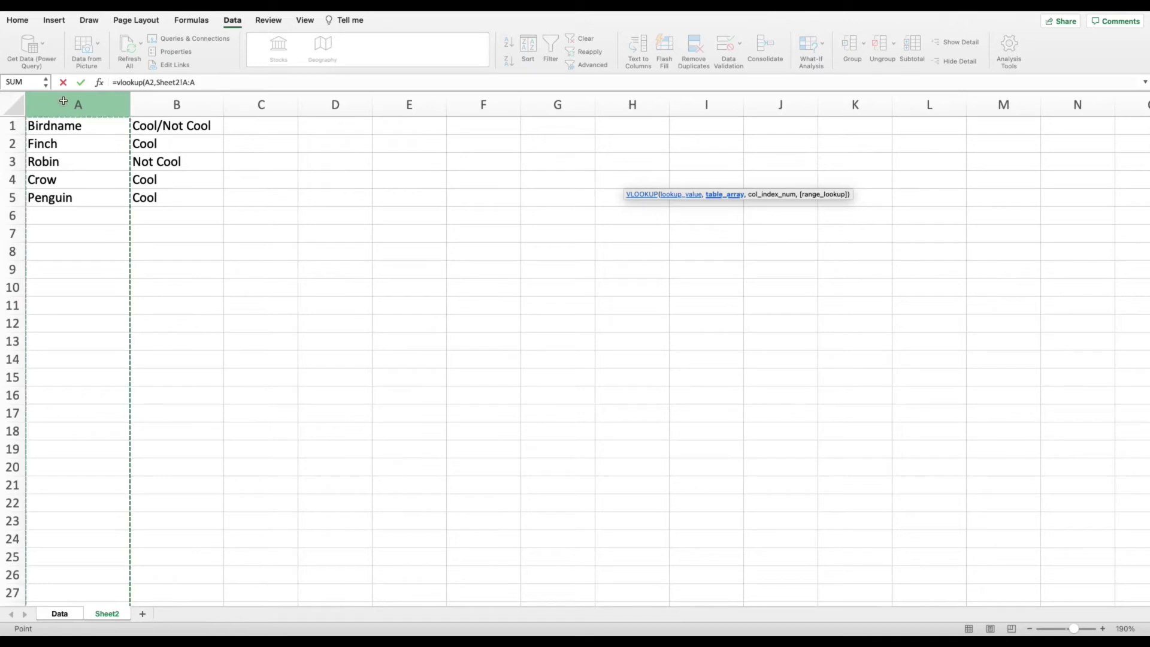
pyautogui.moveTo(95, 100); pyautogui.dragTo(169, 103)
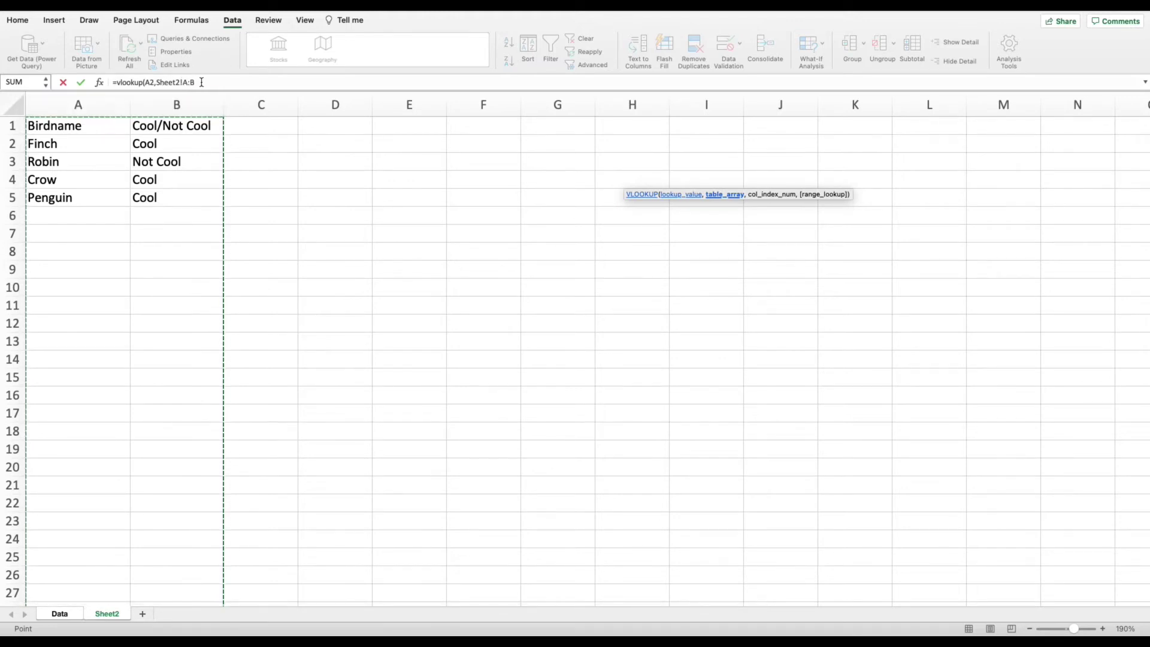
pyautogui.click(202, 82)
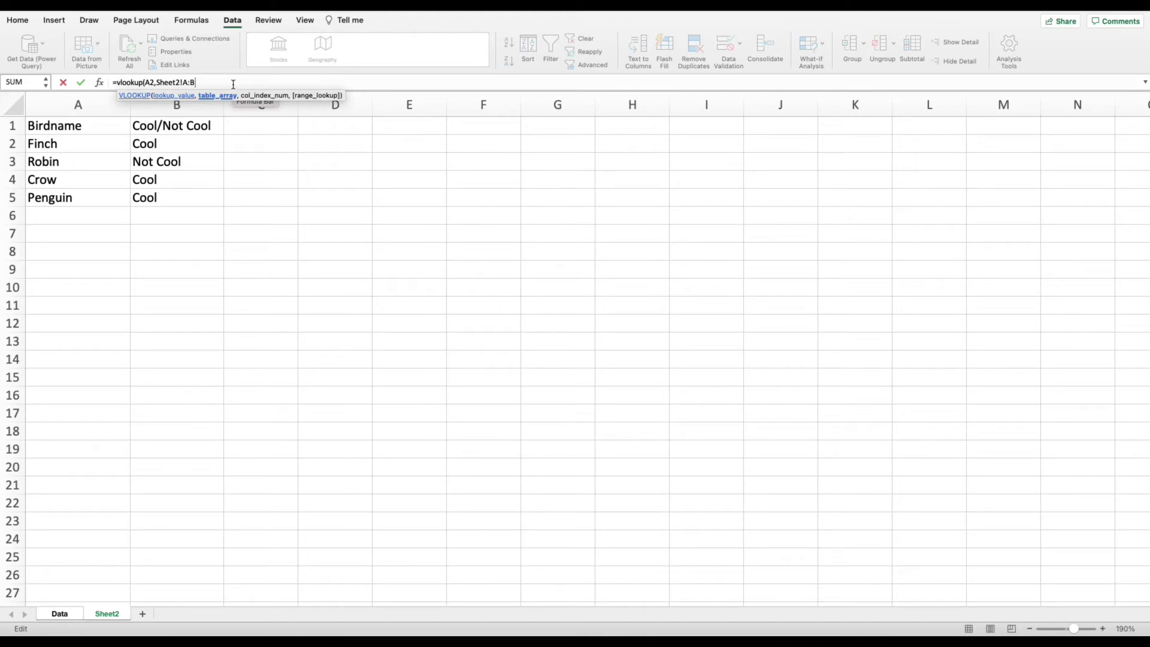
pyautogui.write(',')
pyautogui.write('1')
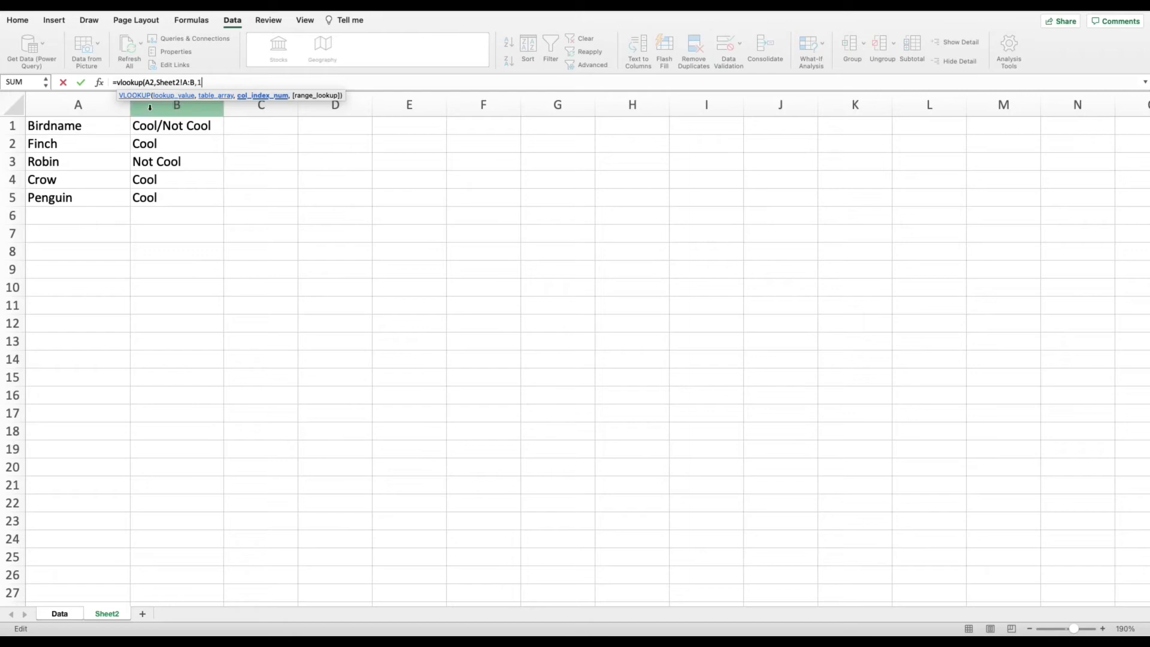
pyautogui.press('BackSpace')
pyautogui.write('2')
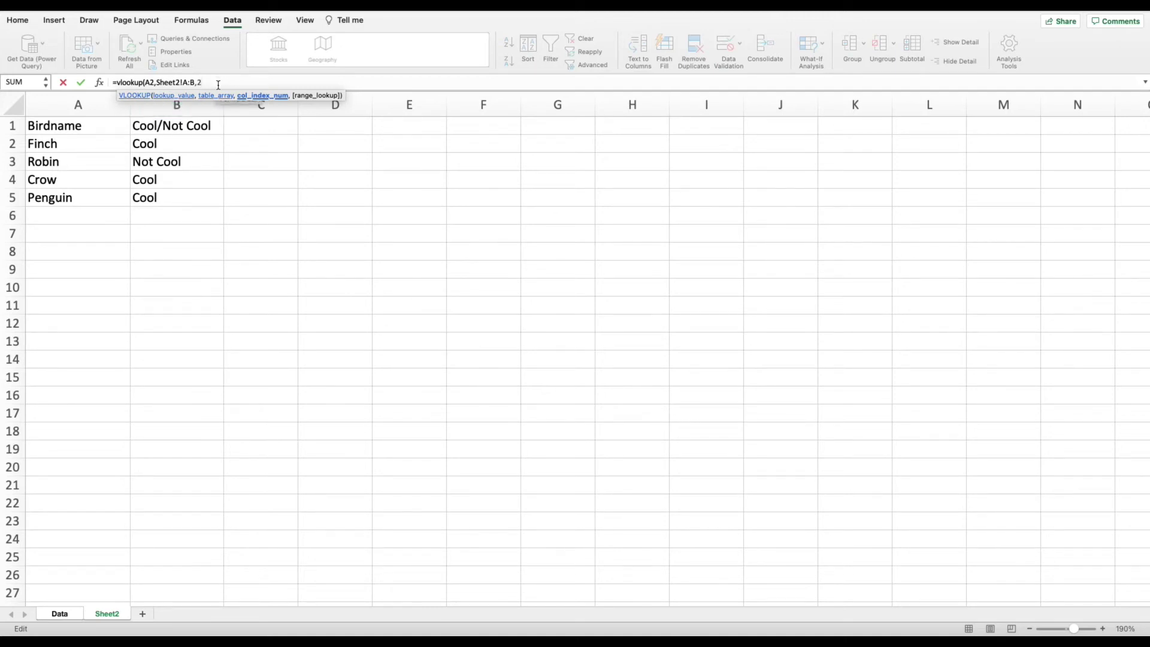
pyautogui.write(',False')
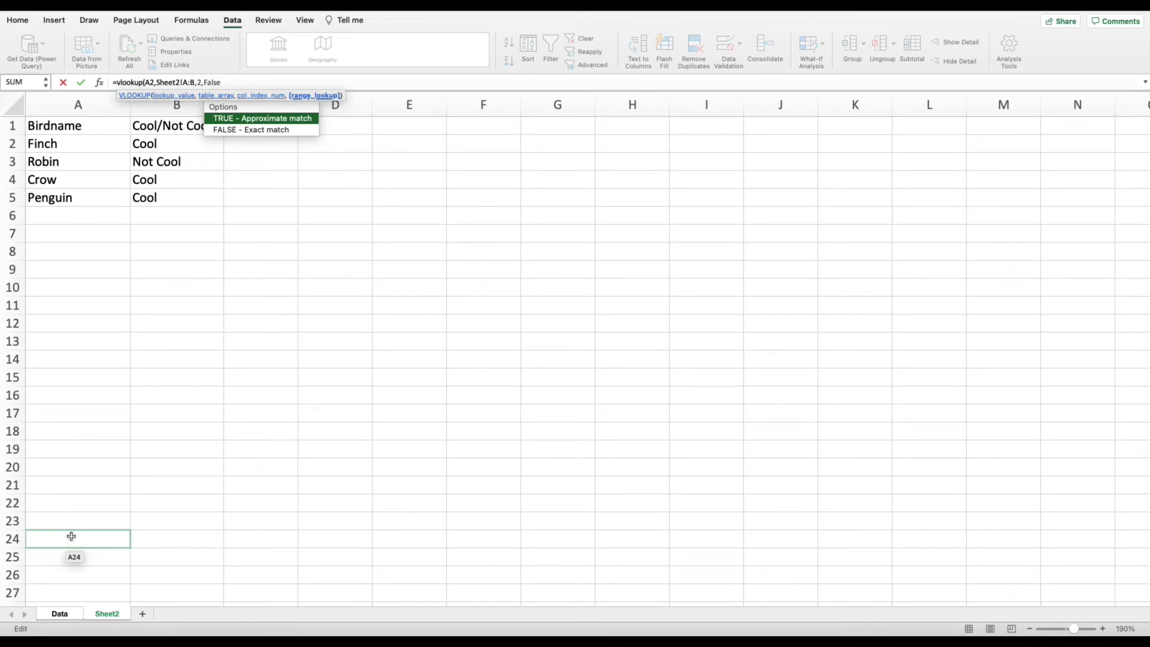
pyautogui.write(')')
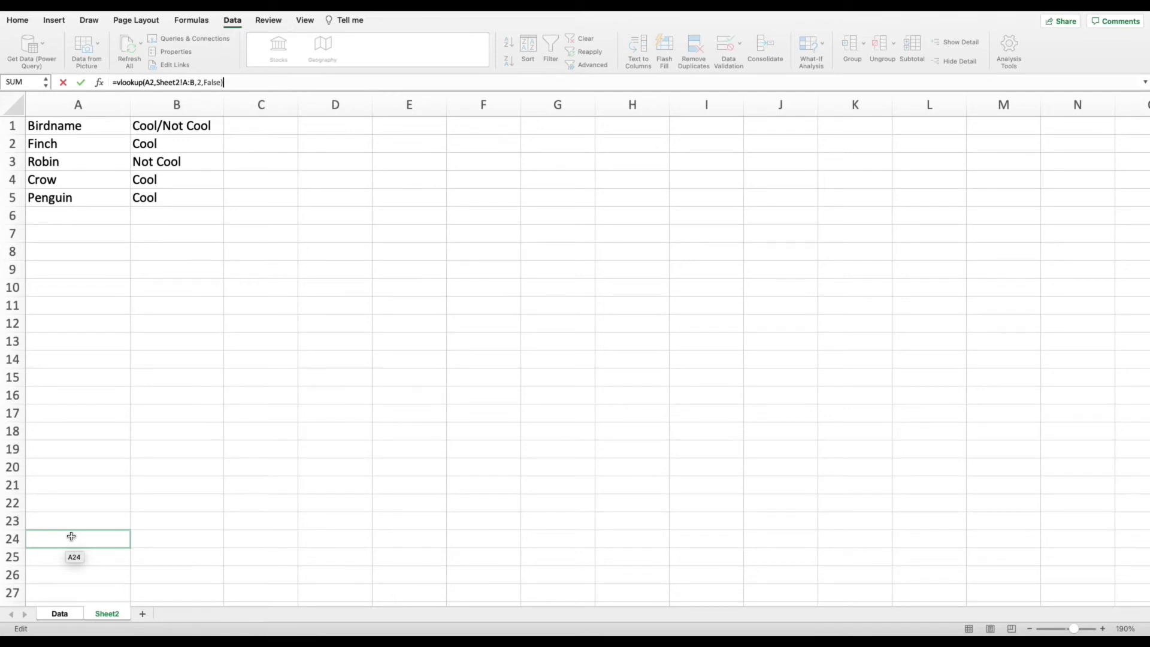
# Commit the VLOOKUP in D2 and fill it down to D19
pyautogui.press('Return')
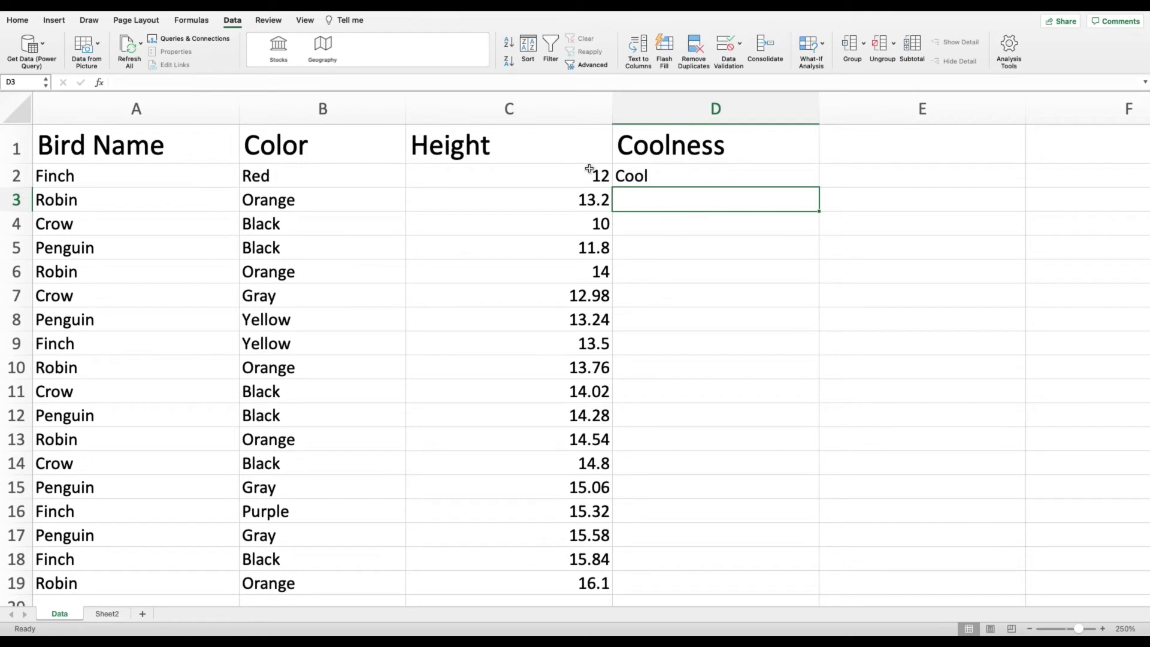
pyautogui.click(666, 177)
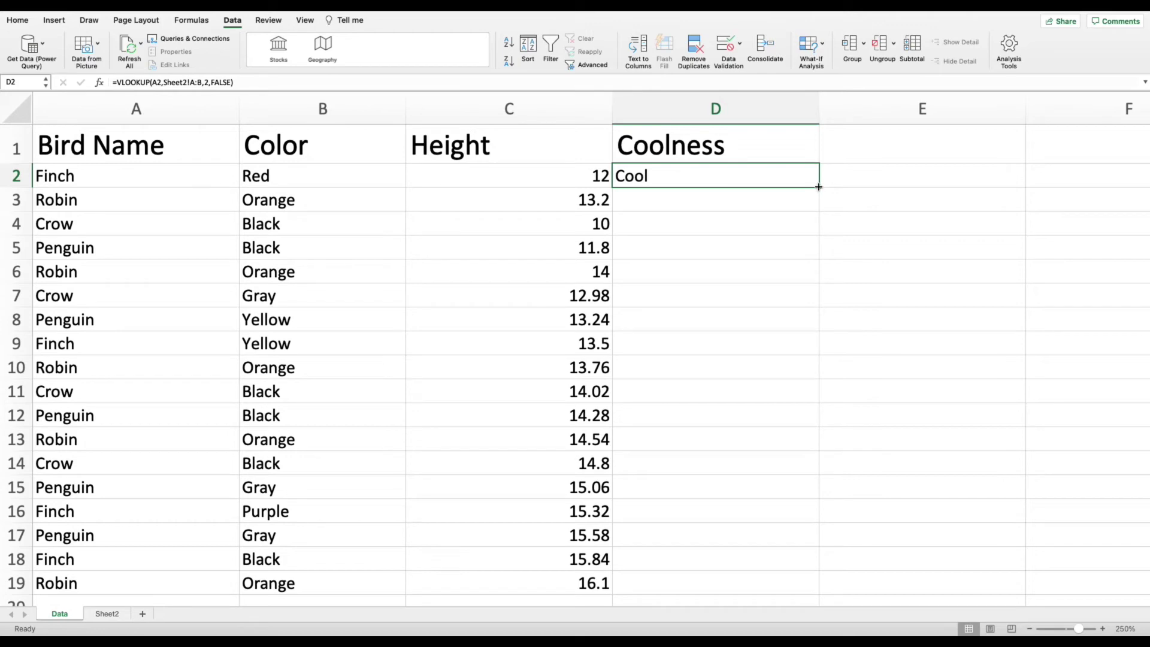
pyautogui.moveTo(819, 187); pyautogui.dragTo(779, 583)
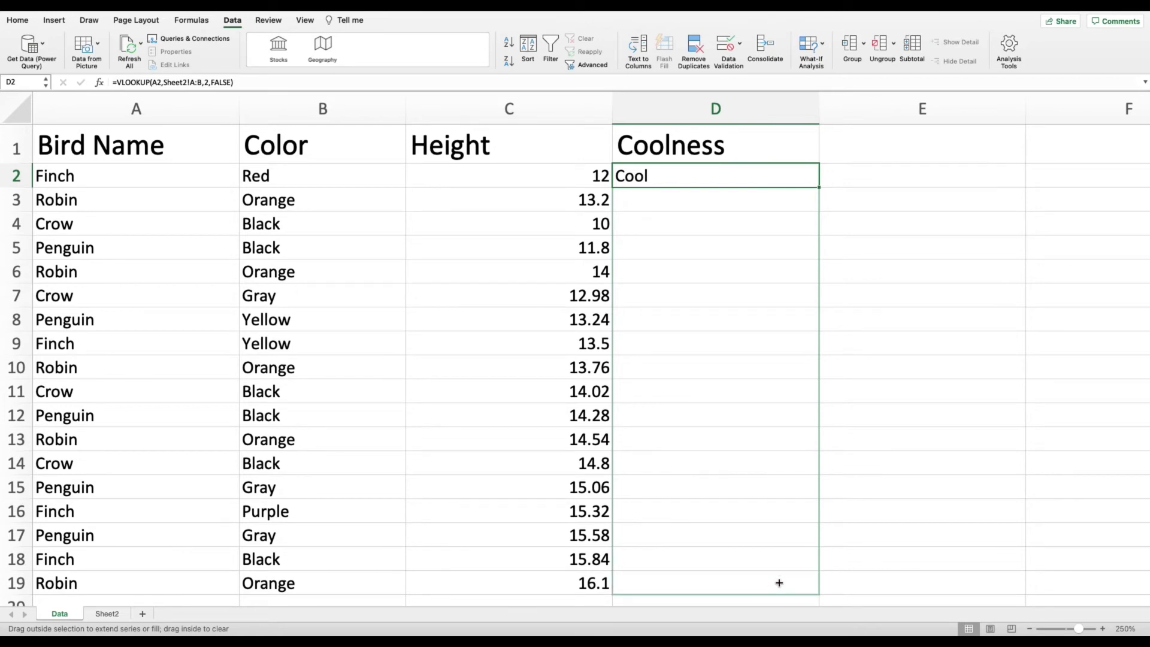
pyautogui.moveTo(779, 583); pyautogui.dragTo(779, 583)
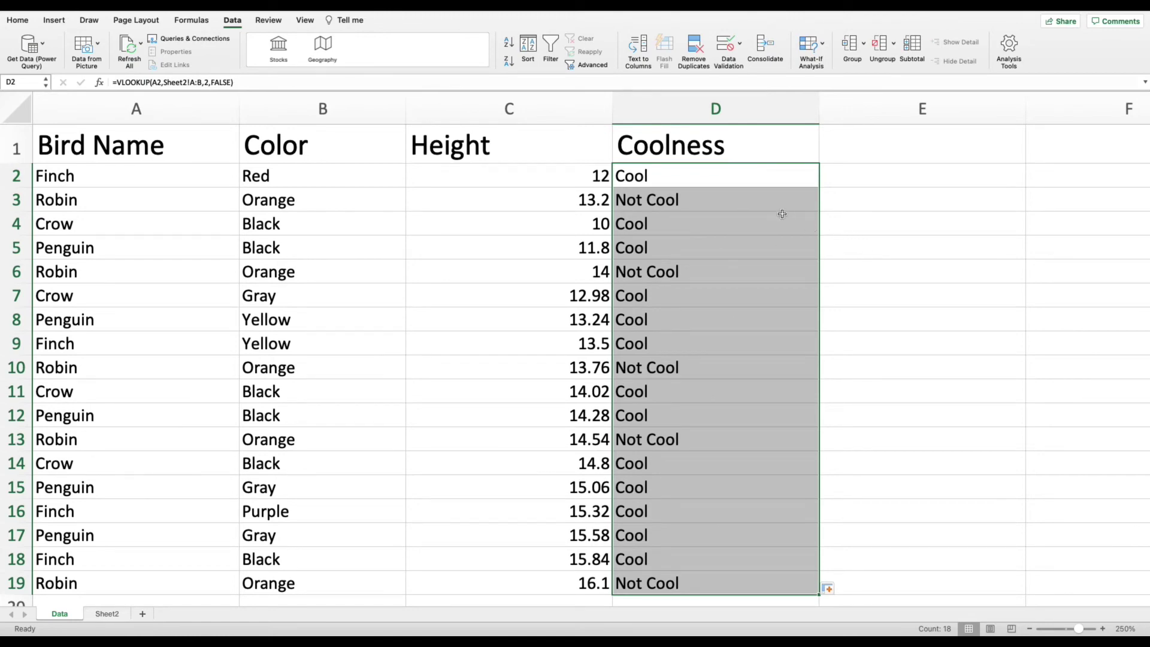
# Overwrite Robin's cell D3 with a typed 'Cool' and compare it with D2's formula
pyautogui.click(108, 614)
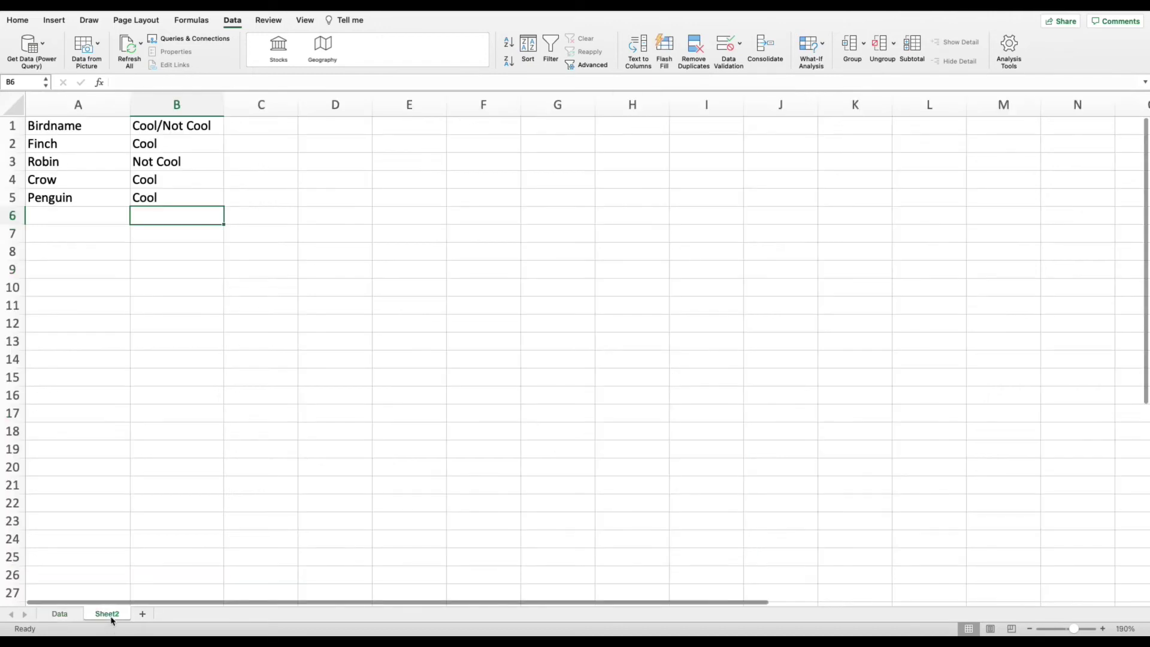
pyautogui.click(61, 616)
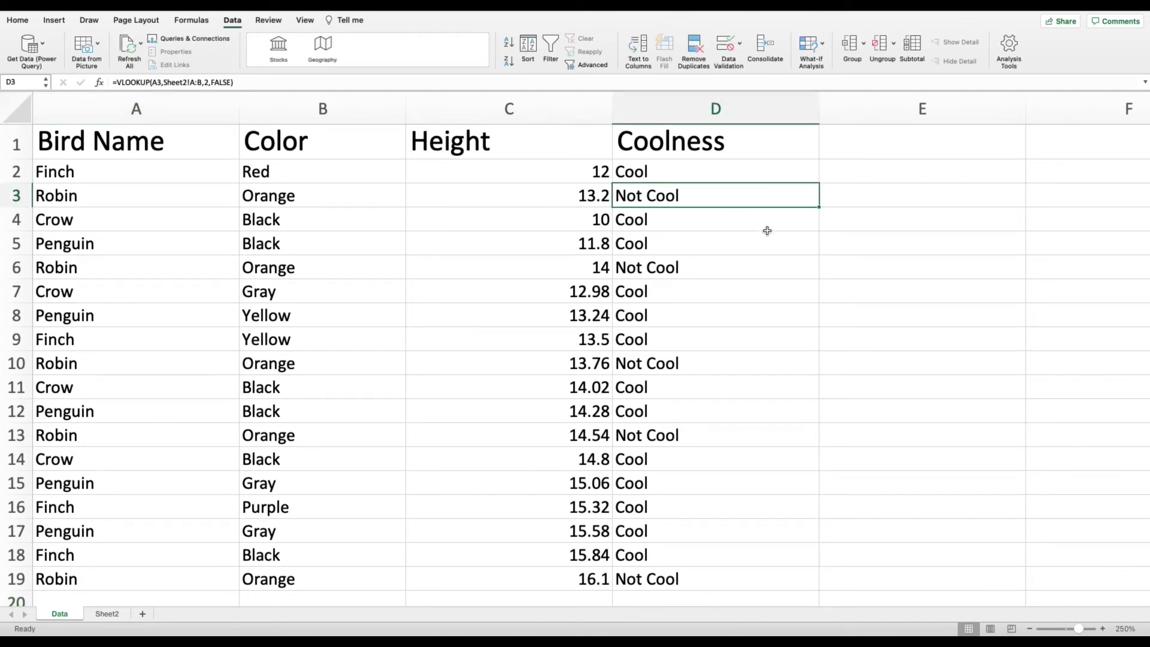
pyautogui.write('Cool')
pyautogui.press('Return')
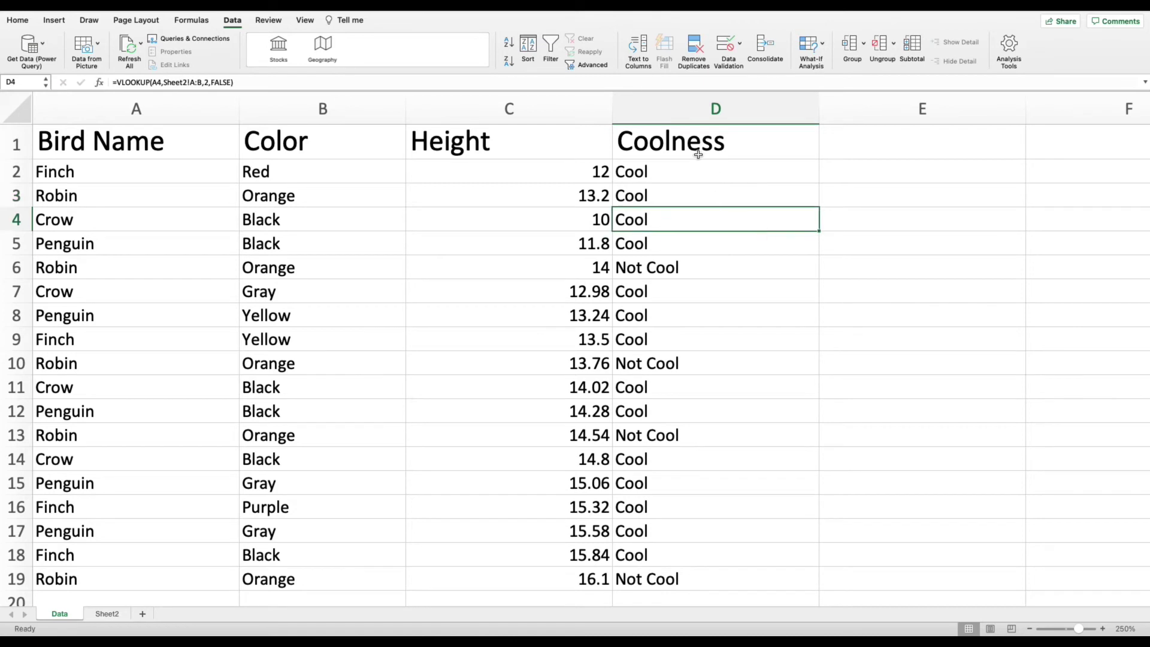
pyautogui.click(668, 168)
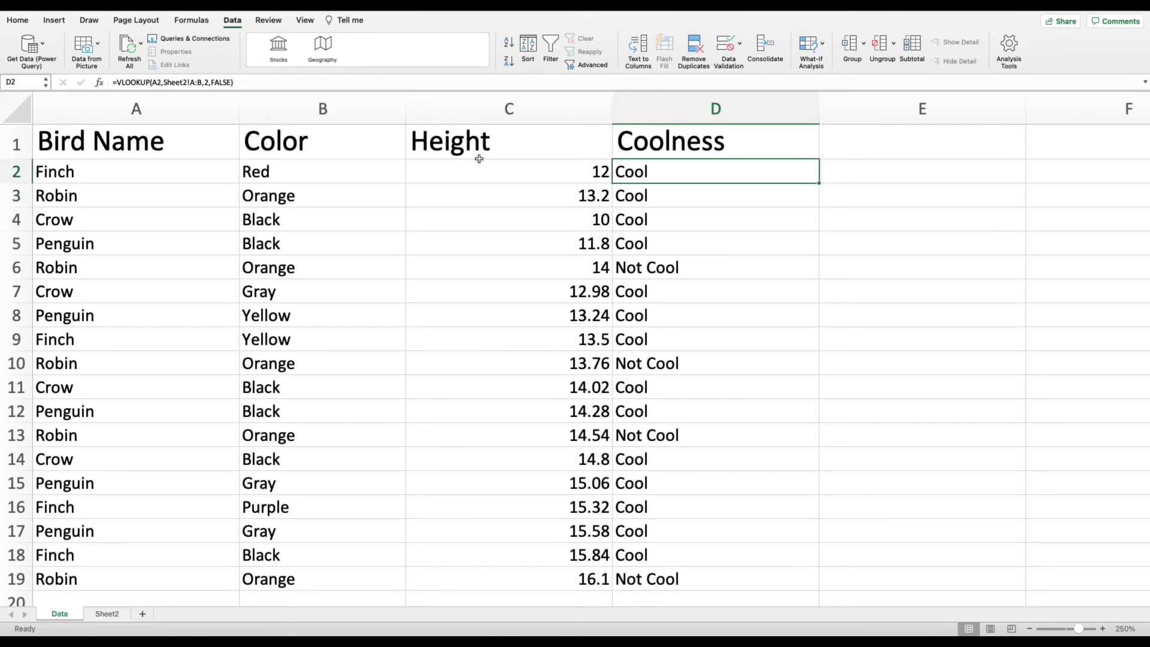
pyautogui.click(680, 198)
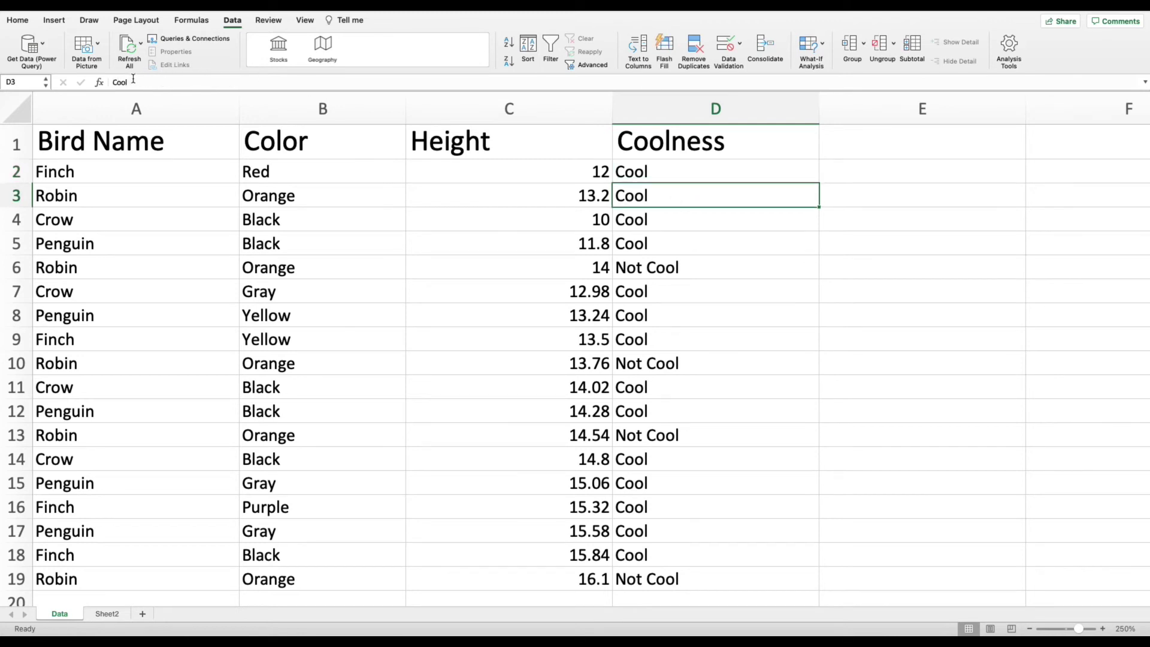
pyautogui.click(659, 175)
pyautogui.click(654, 194)
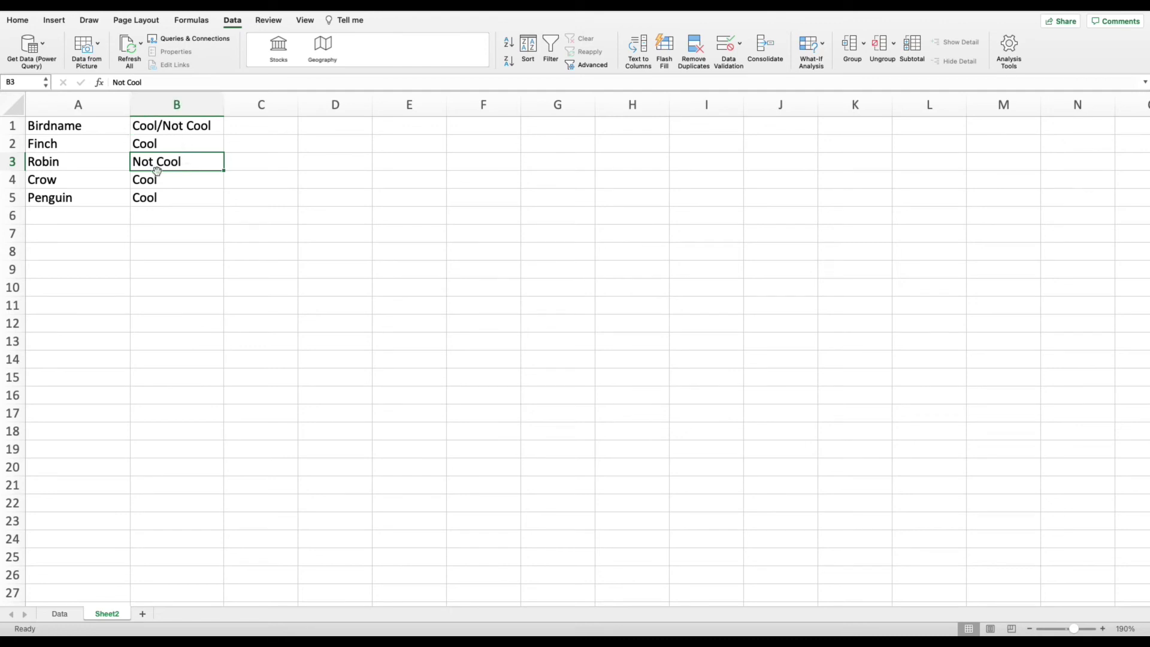
pyautogui.click(152, 83)
pyautogui.moveTo(152, 84); pyautogui.dragTo(107, 85)
pyautogui.write('Really')
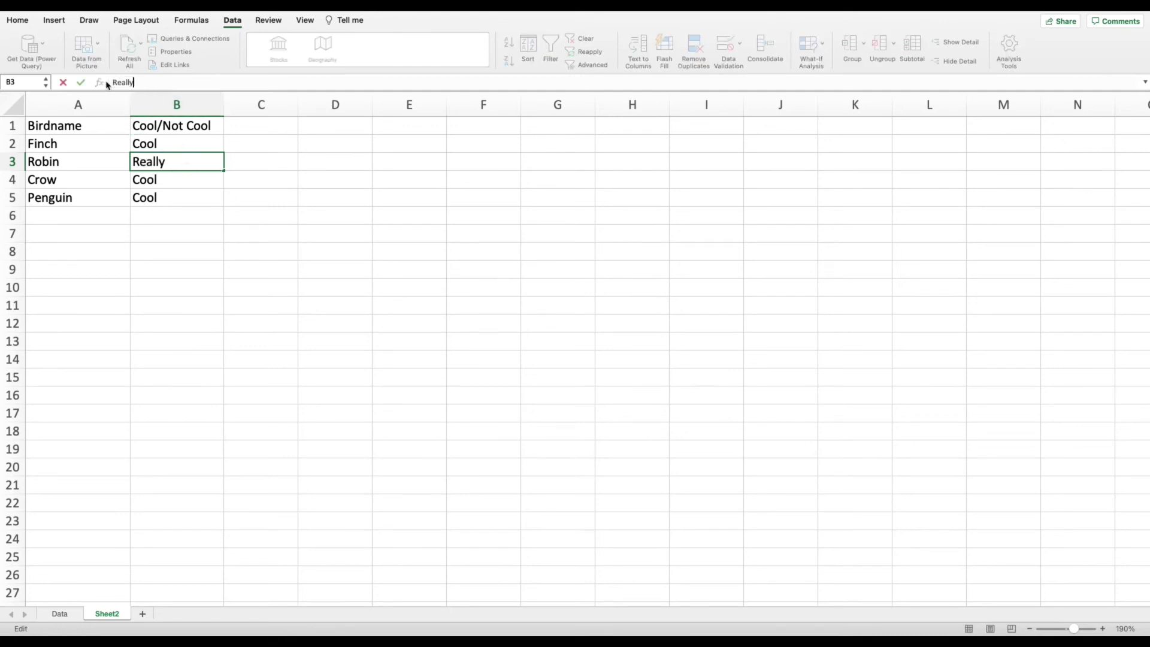
pyautogui.write(' not cool')
pyautogui.press('Return')
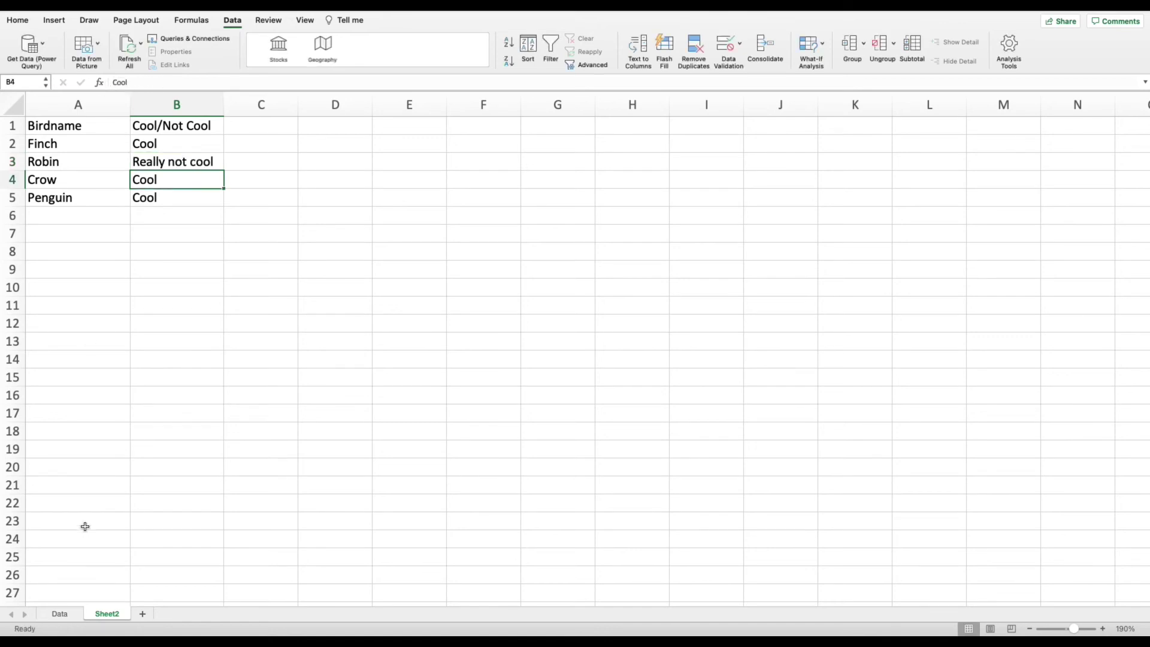
pyautogui.click(65, 614)
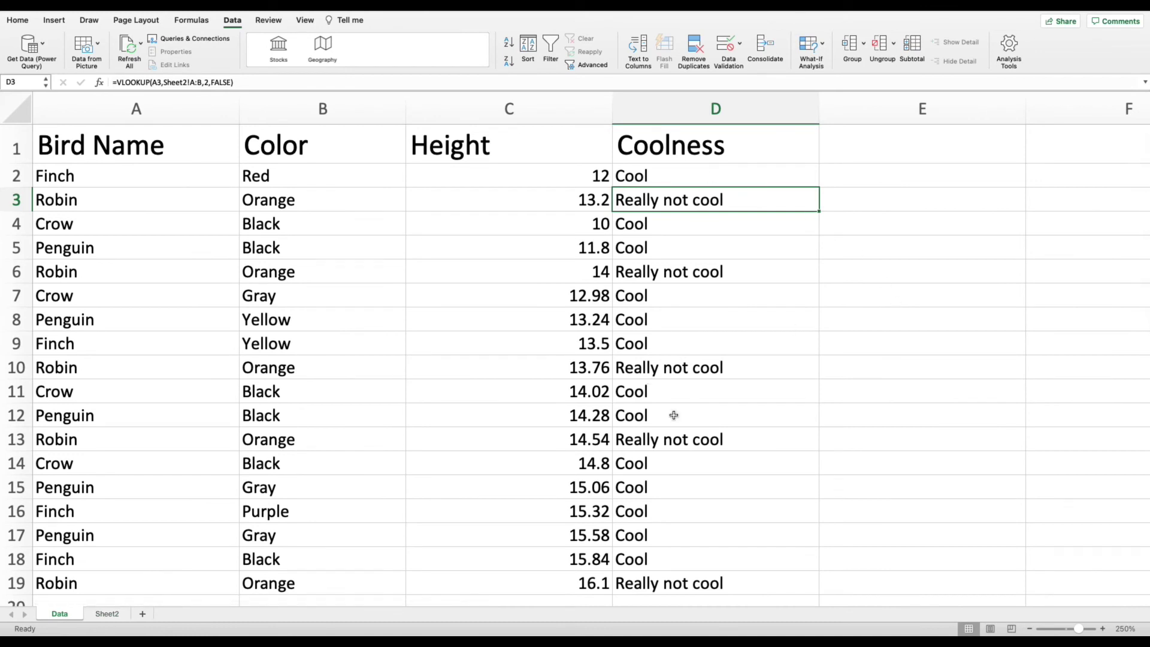
pyautogui.click(538, 415)
pyautogui.scroll(-2, 538, 429)
pyautogui.scroll(-5, 538, 429)
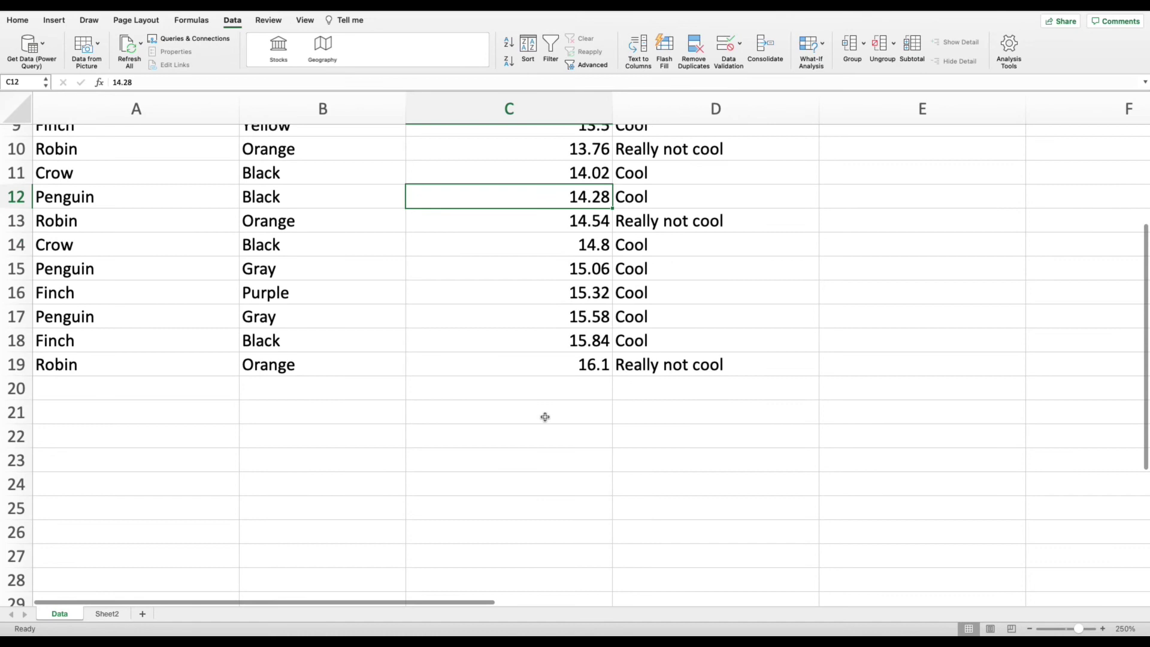
# Add the new bird 'Sparow' in cell A20 of the Data sheet
pyautogui.click(139, 391)
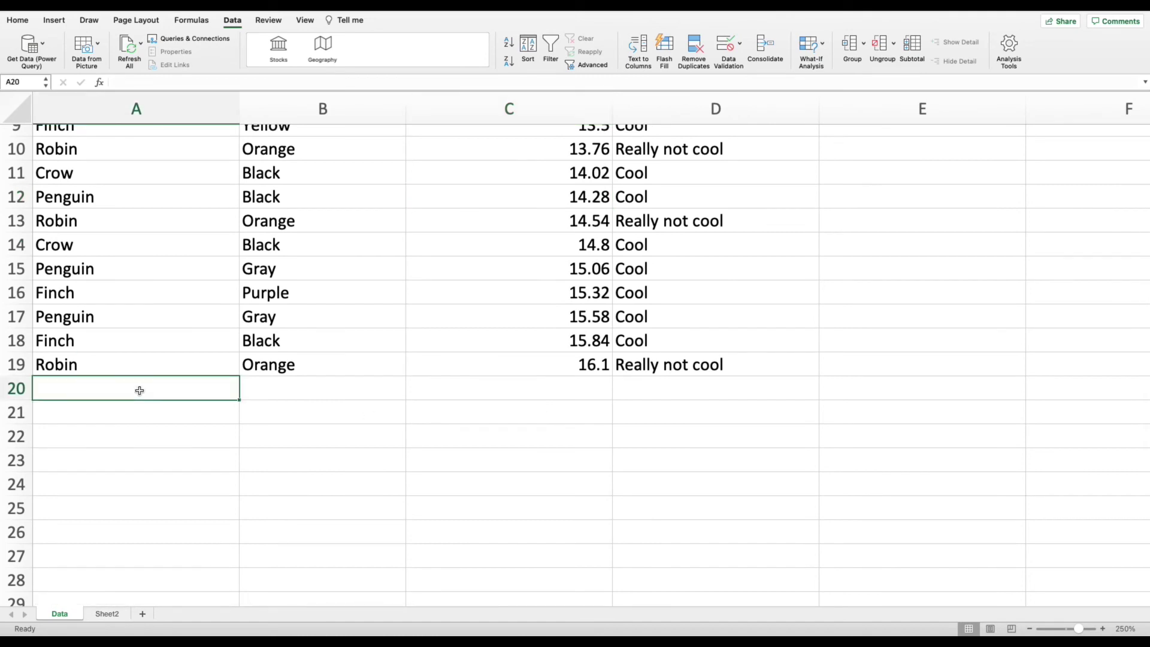
pyautogui.write('Sparrow')
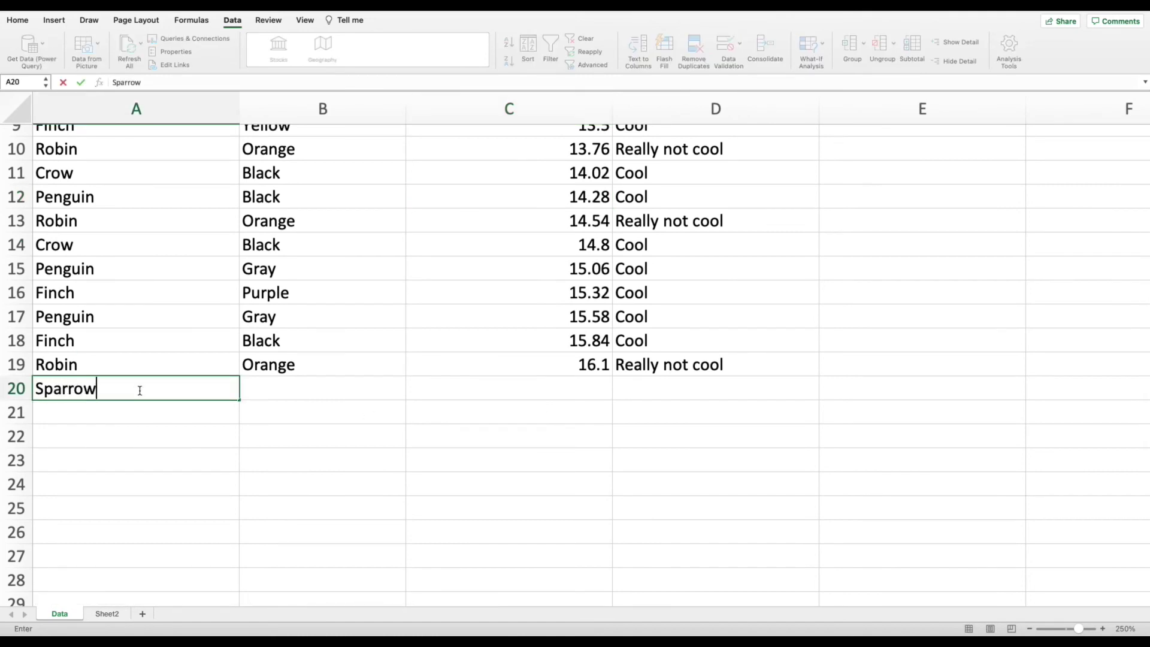
pyautogui.press('BackSpace')
pyautogui.press('BackSpace')
pyautogui.press('BackSpace')
pyautogui.write('ow')
pyautogui.click(269, 389)
pyautogui.click(153, 390)
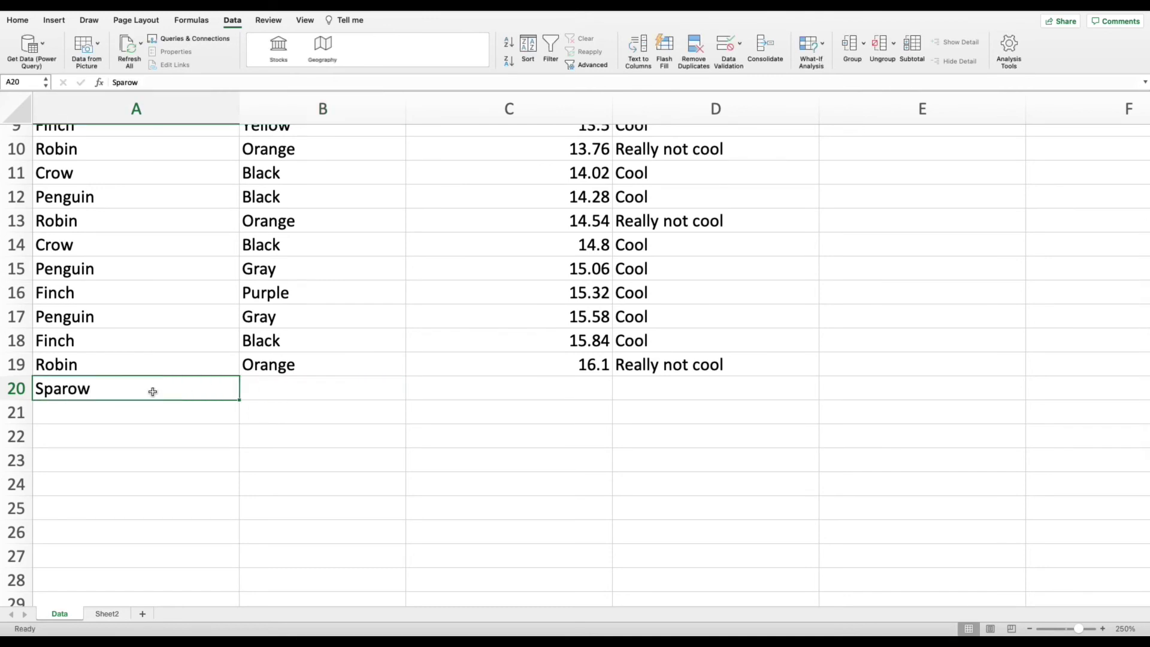
# Extend the Coolness formula from D19 to D20, which shows #N/A, and copy Sparow
pyautogui.click(683, 367)
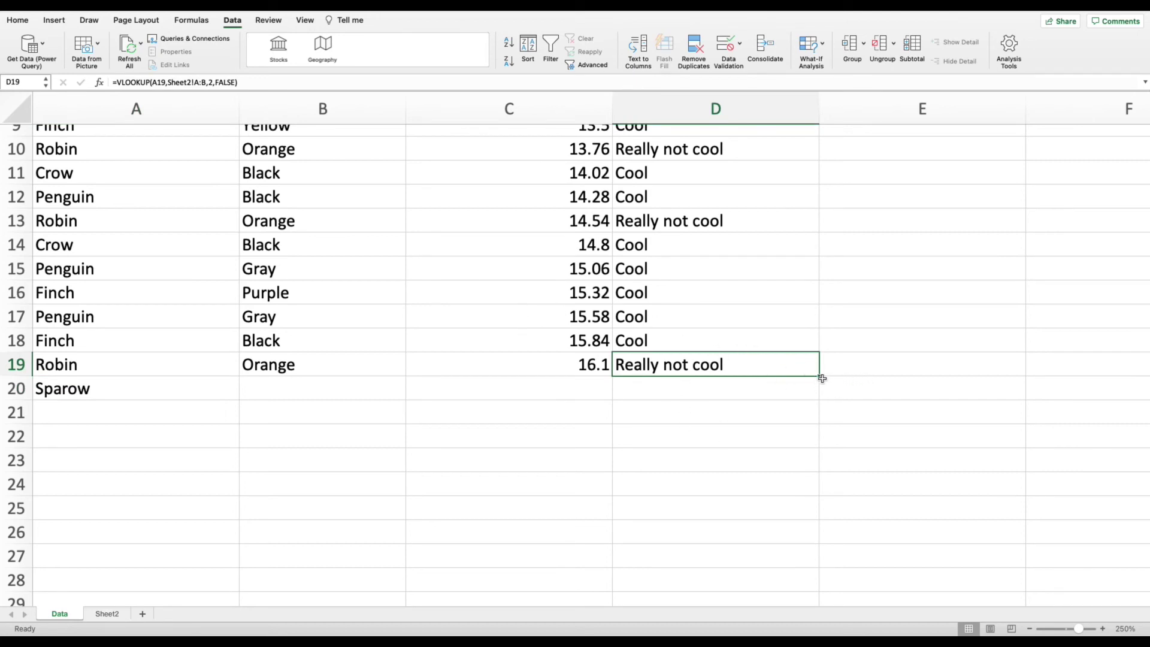
pyautogui.moveTo(819, 377); pyautogui.dragTo(819, 396)
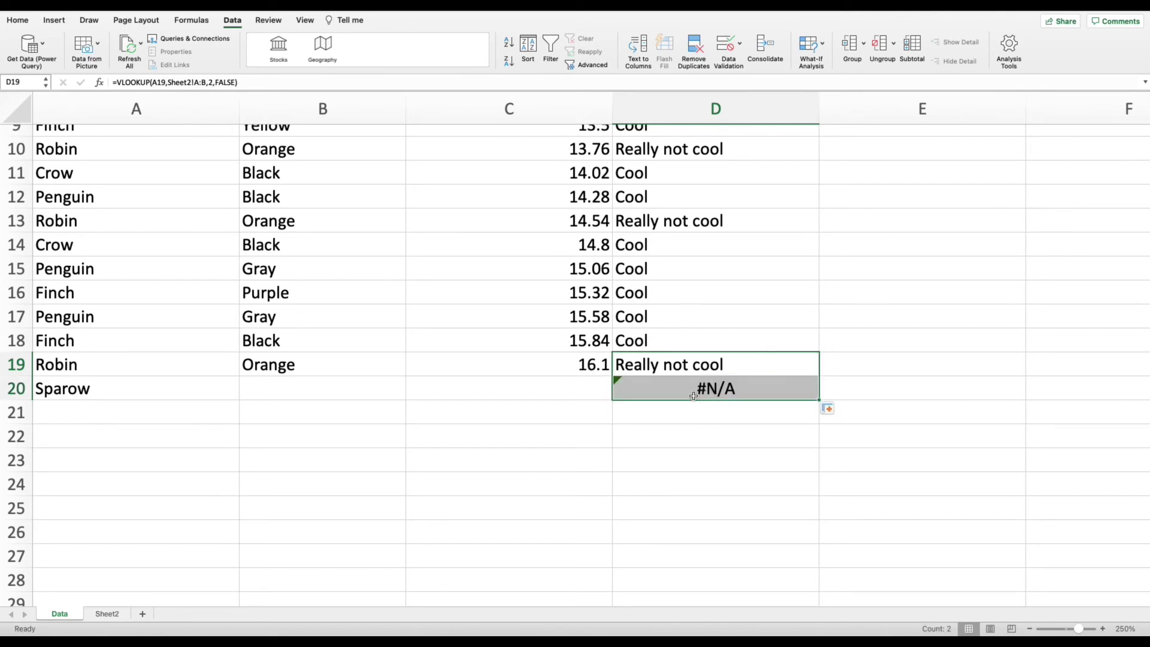
pyautogui.click(599, 416)
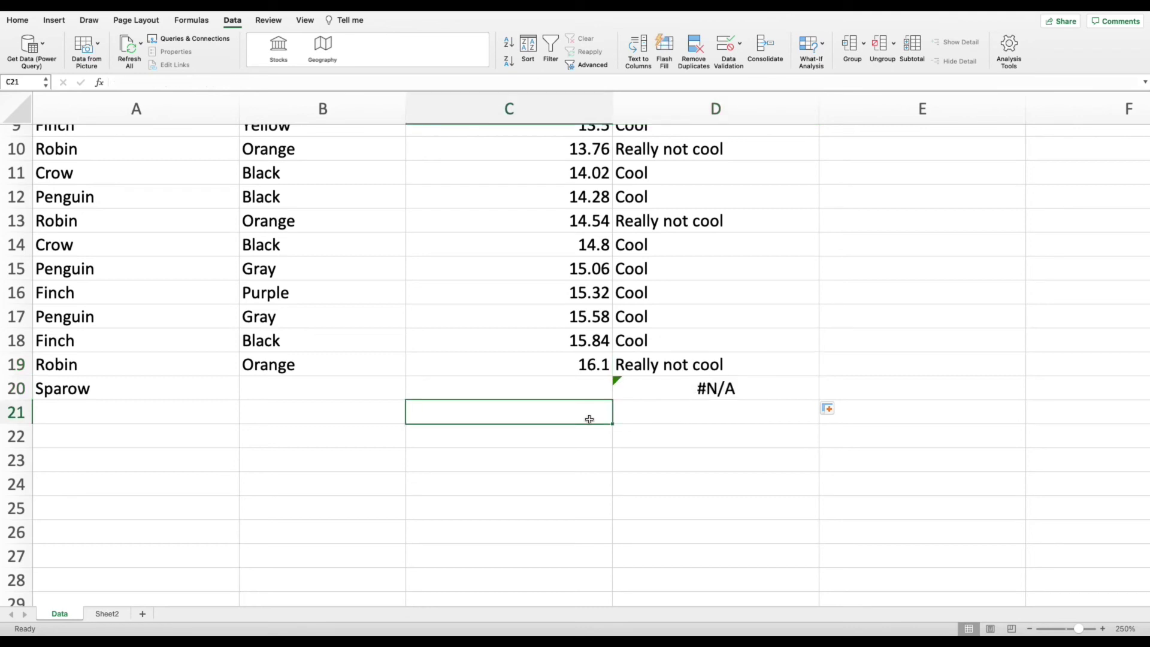
pyautogui.click(163, 382)
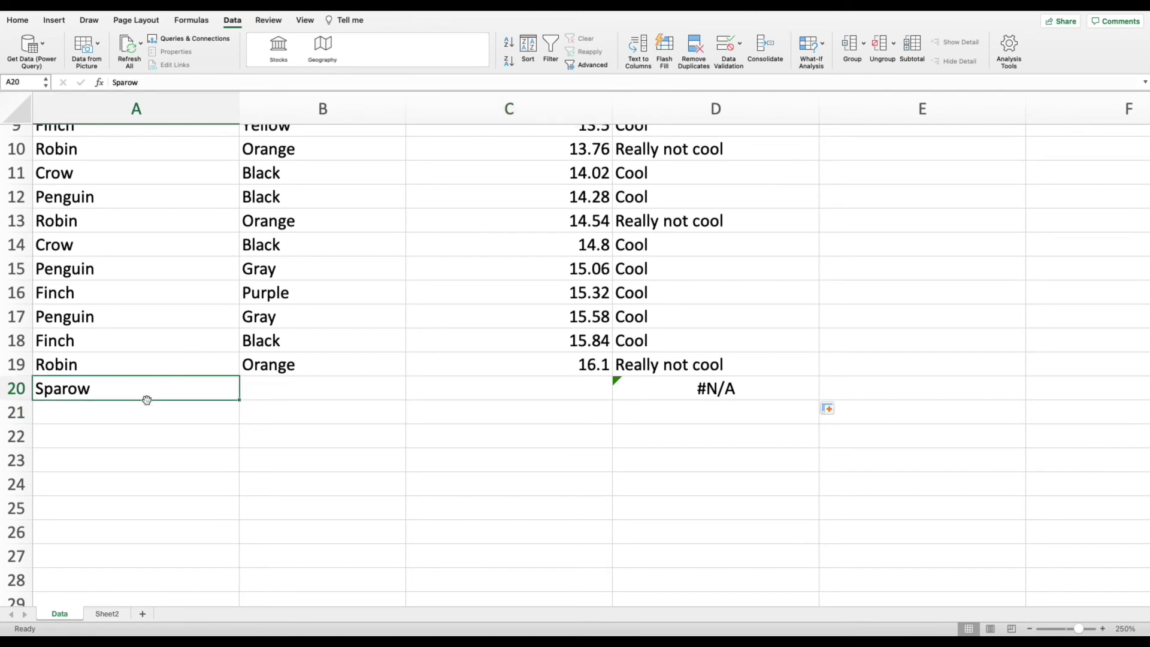
pyautogui.press('super+c')
# Paste Sparow into A6 of the Sheet2 lookup table and rate it Extra Cool in B6
pyautogui.click(119, 414)
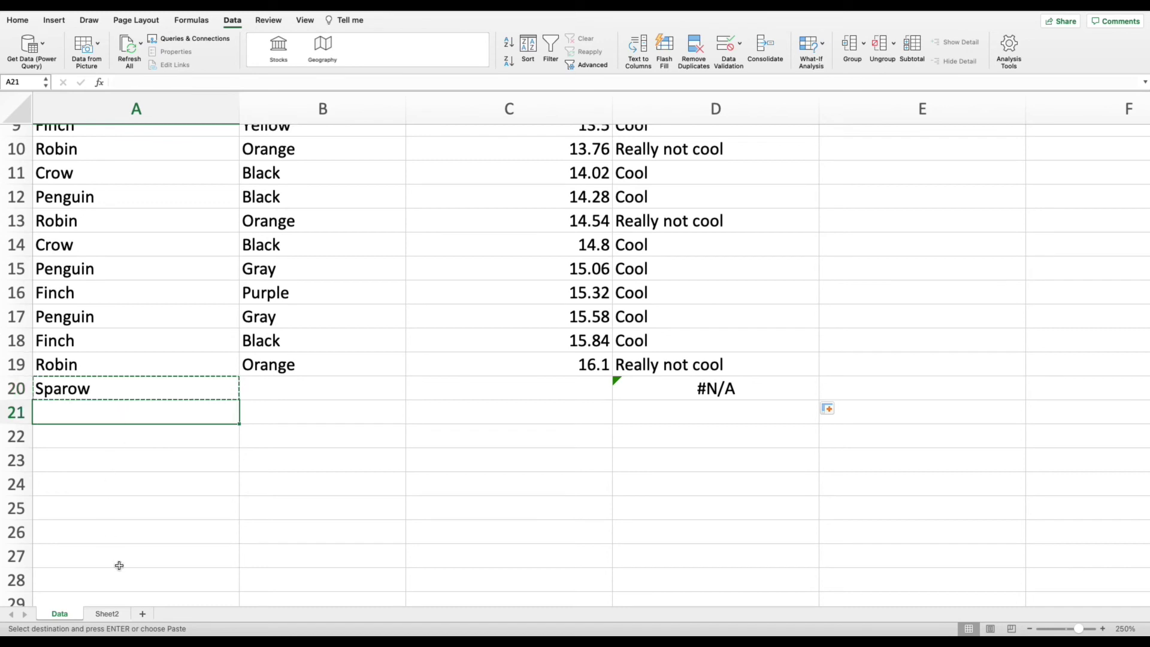
pyautogui.click(105, 617)
pyautogui.click(84, 215)
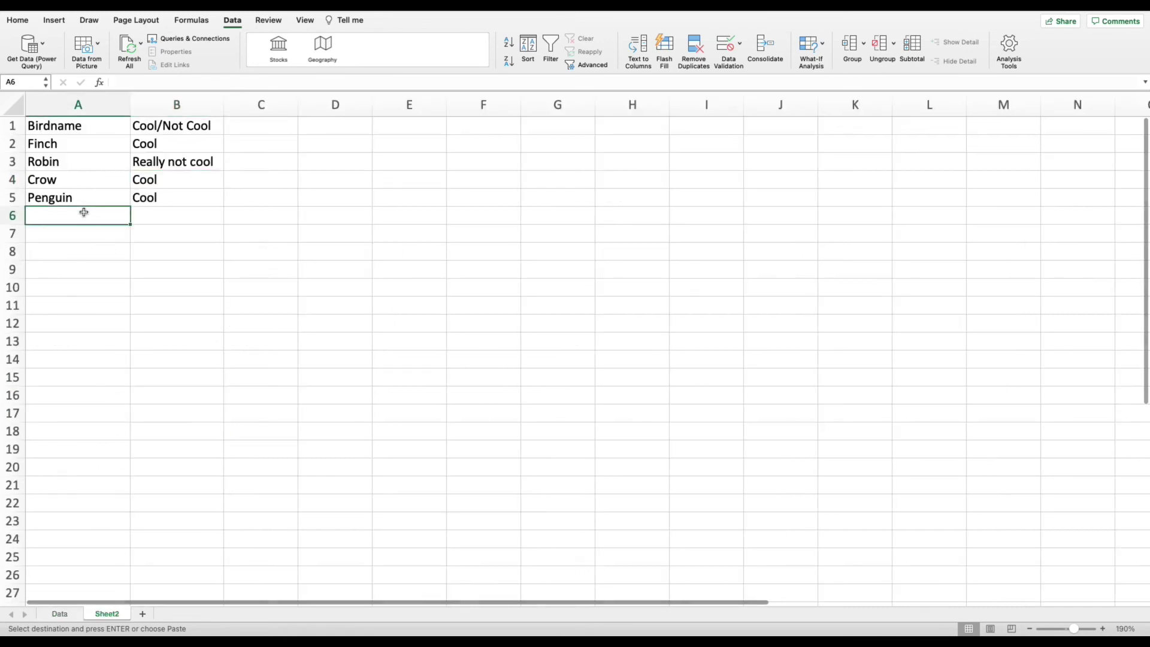
pyautogui.press('super+v')
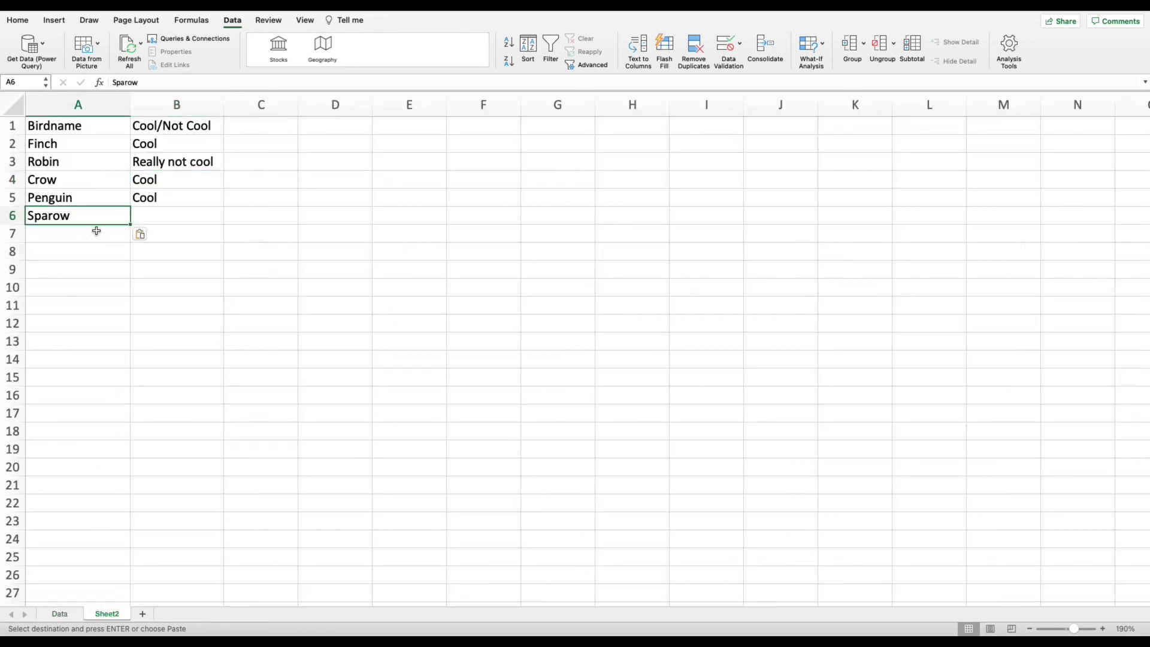
pyautogui.click(174, 216)
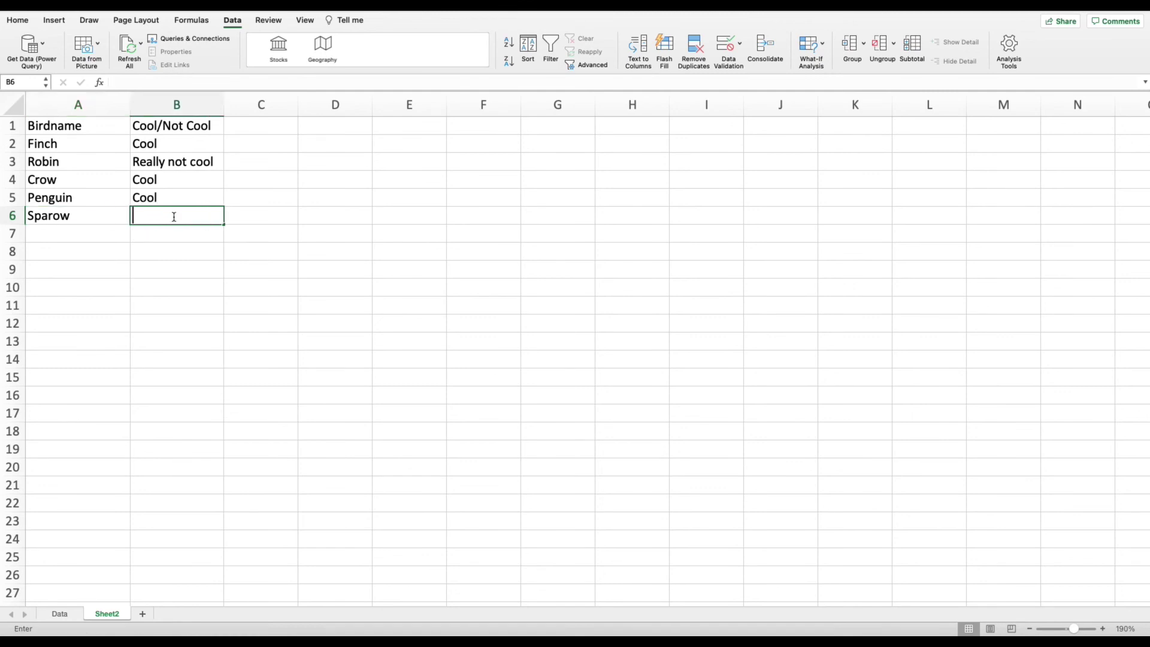
pyautogui.write('Extra Cool')
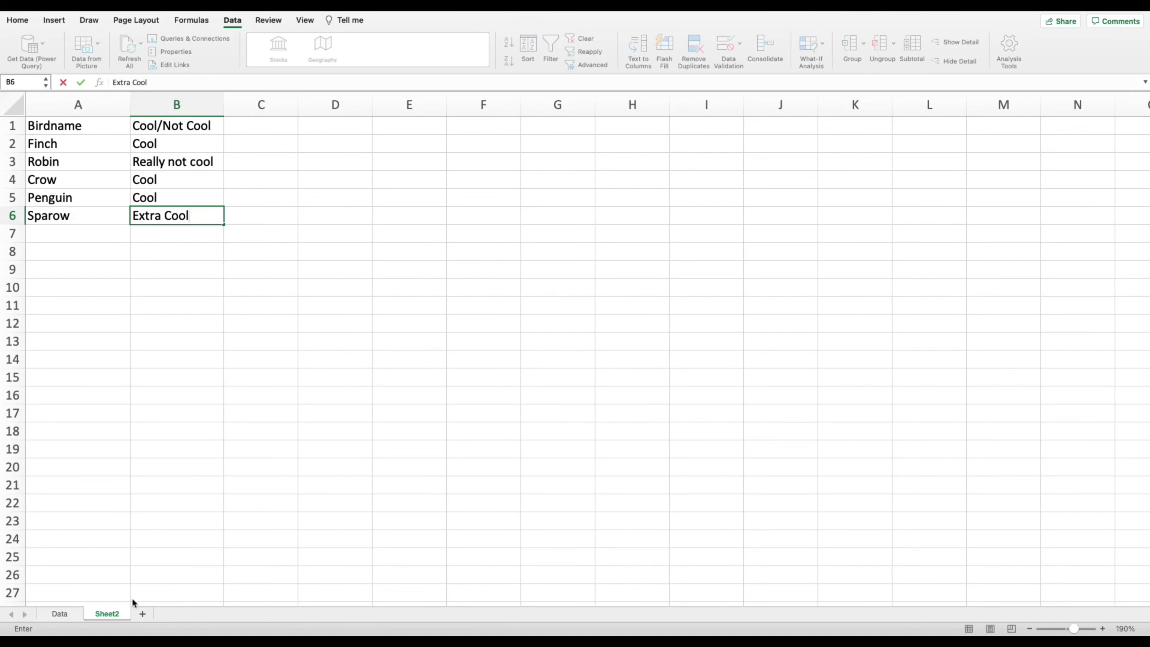
# Back on the Data sheet, confirm Sparow's Coolness in D20 now reads Extra Cool
pyautogui.click(59, 615)
pyautogui.scroll(-5, 486, 403)
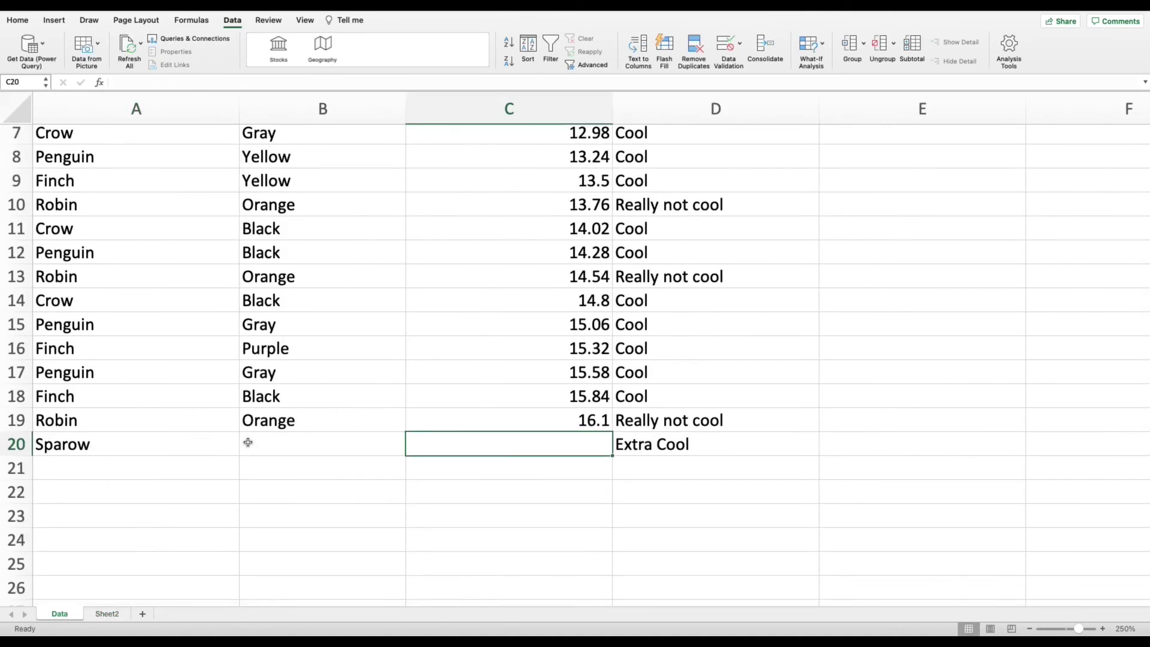
pyautogui.click(668, 438)
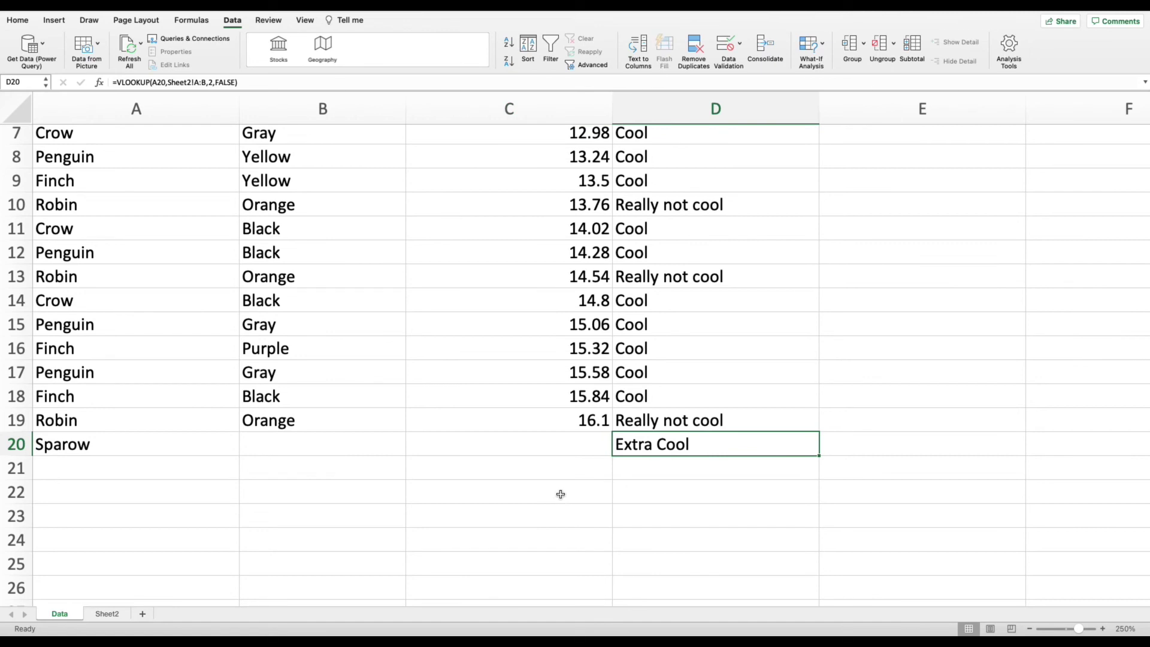
pyautogui.click(666, 467)
pyautogui.scroll(2, 476, 391)
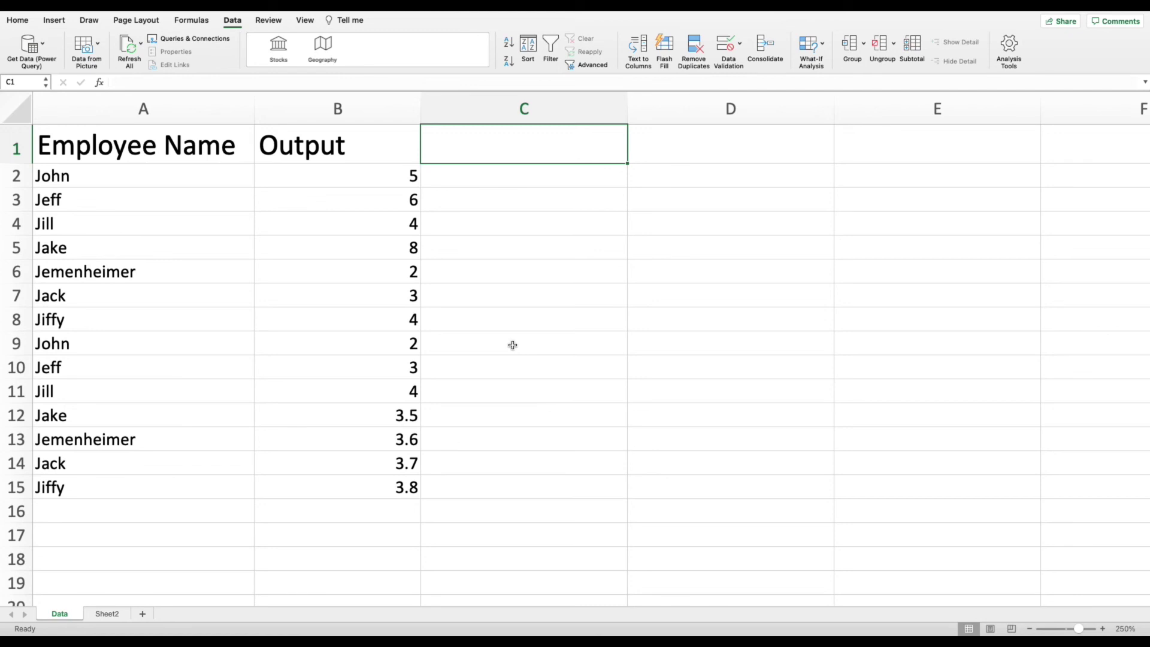
# Enter the heading Shift in C1 of the employee table
pyautogui.write('Shift')
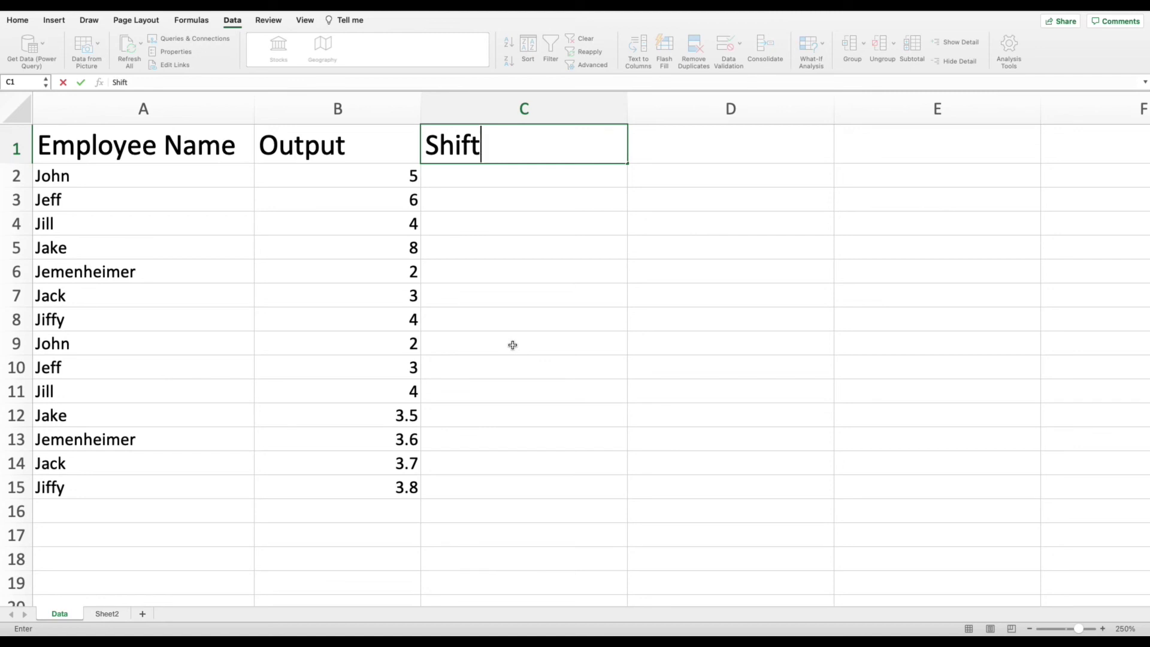
pyautogui.write("'")
pyautogui.press('BackSpace')
pyautogui.press('Return')
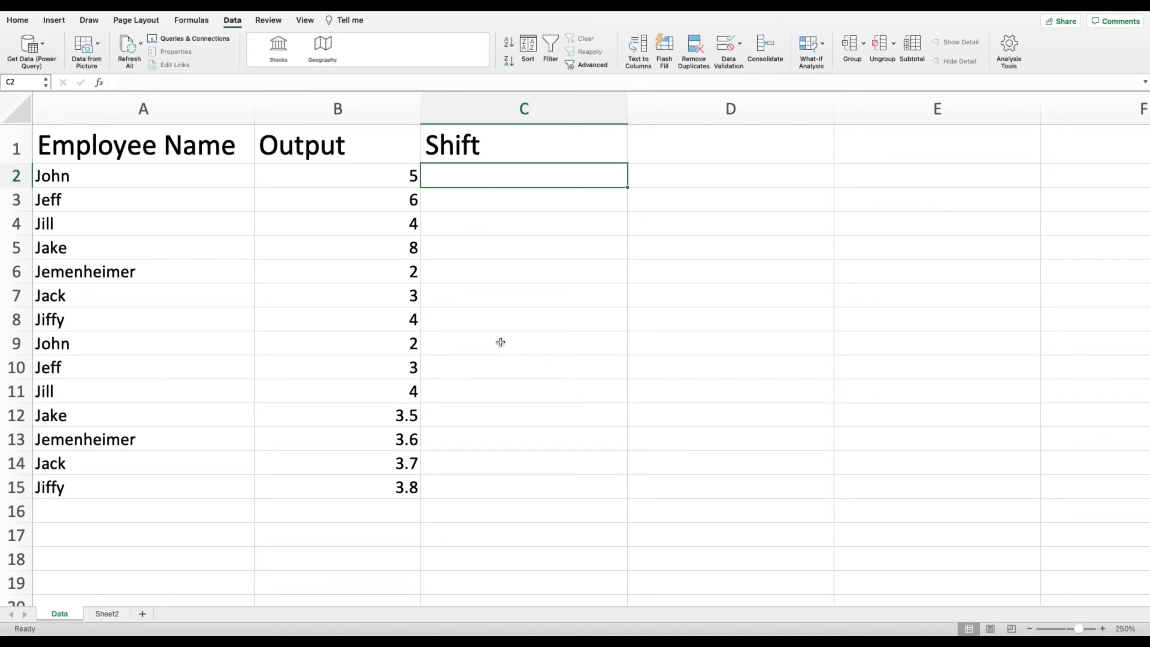
# On Sheet2, assign shifts AM, PM, AM to John, Jeff and Jill
pyautogui.click(108, 616)
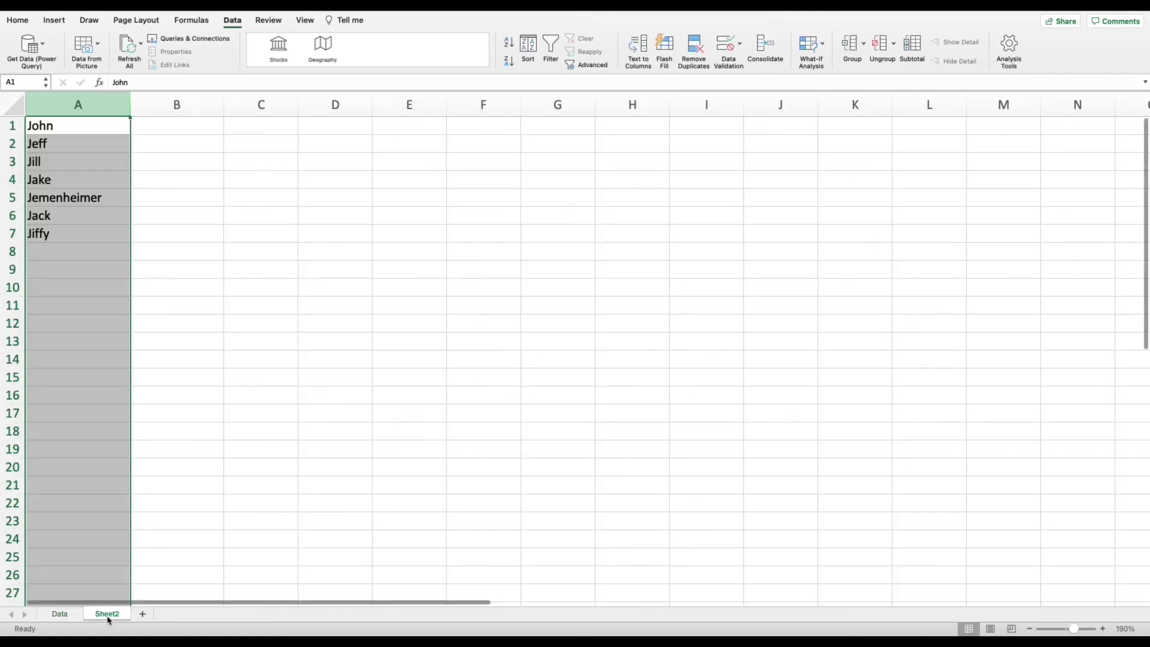
pyautogui.click(193, 128)
pyautogui.write('AM')
pyautogui.press('Return')
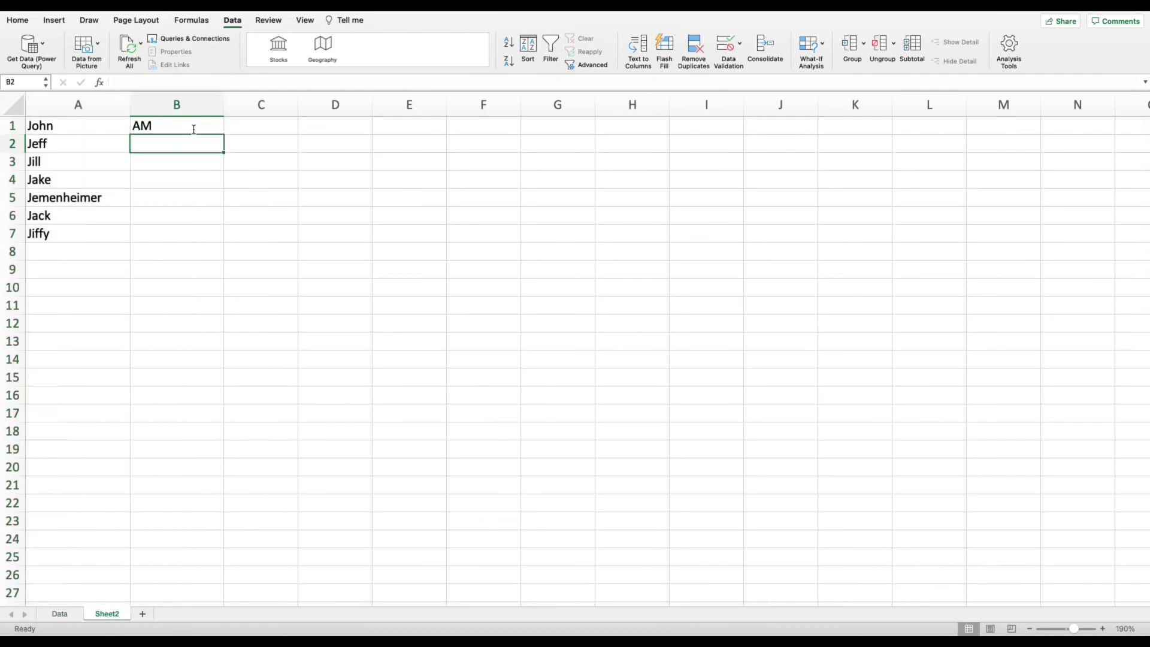
pyautogui.write('PM')
pyautogui.press('Return')
pyautogui.write('AM')
pyautogui.press('Return')
# Assign shifts AM, PM, PM, AM to Jake, Jemenheimer, Jack and Jiffy, then return to Data
pyautogui.write('AM')
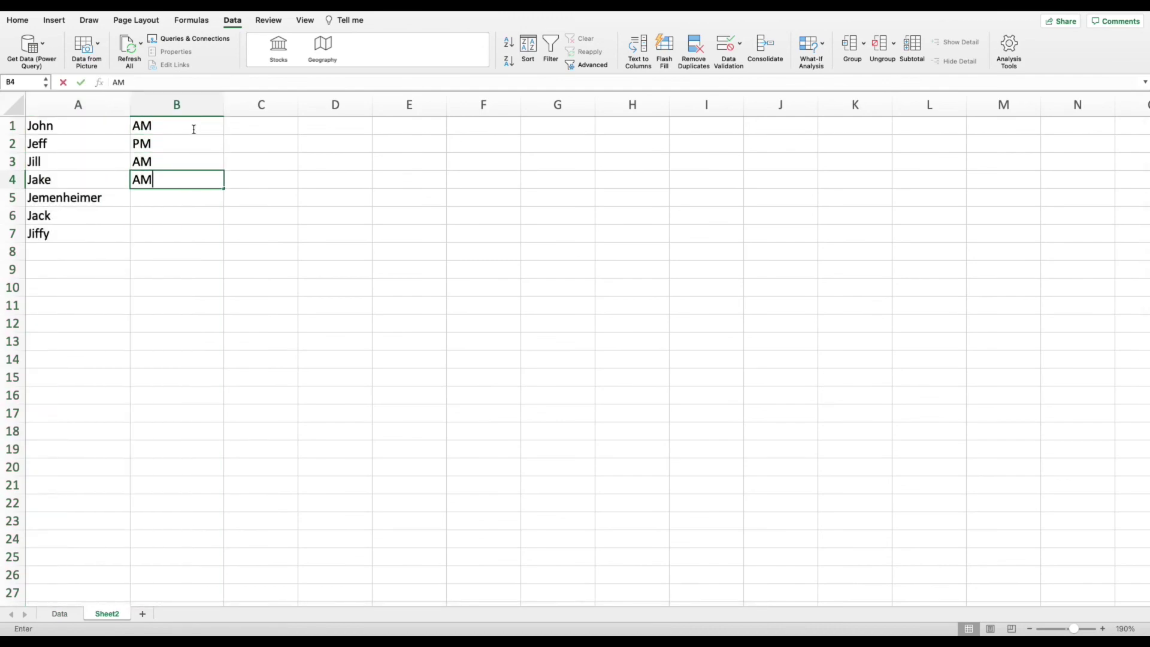
pyautogui.press('Return')
pyautogui.write('PM')
pyautogui.press('Return')
pyautogui.write('PM')
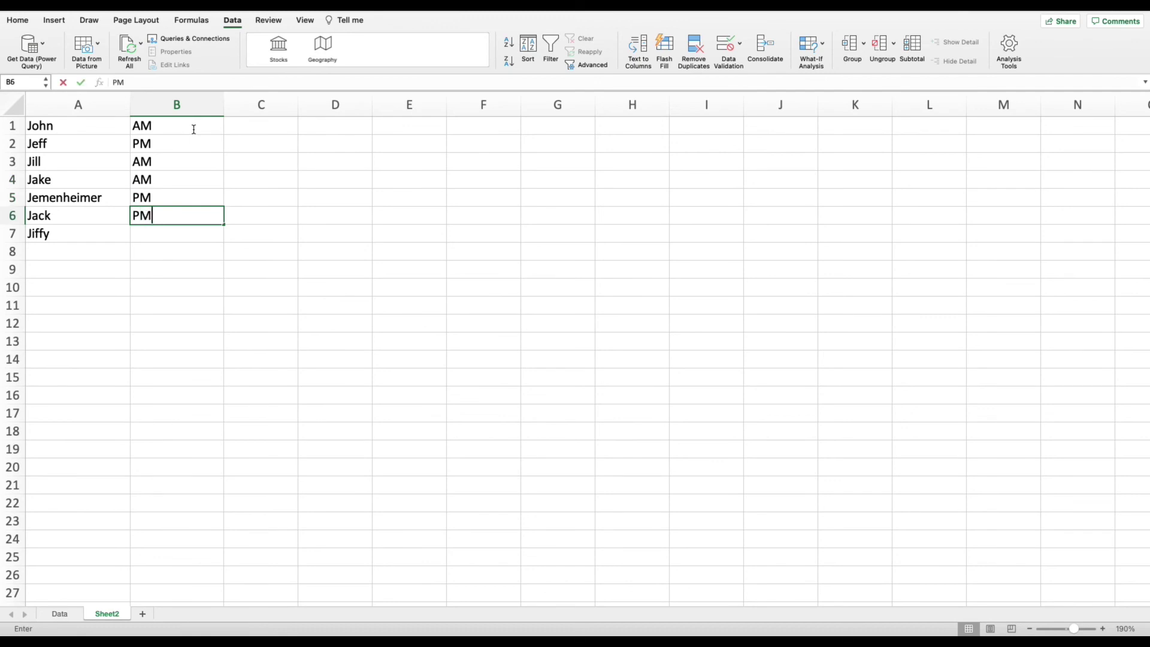
pyautogui.press('Return')
pyautogui.write('AM')
pyautogui.press('Return')
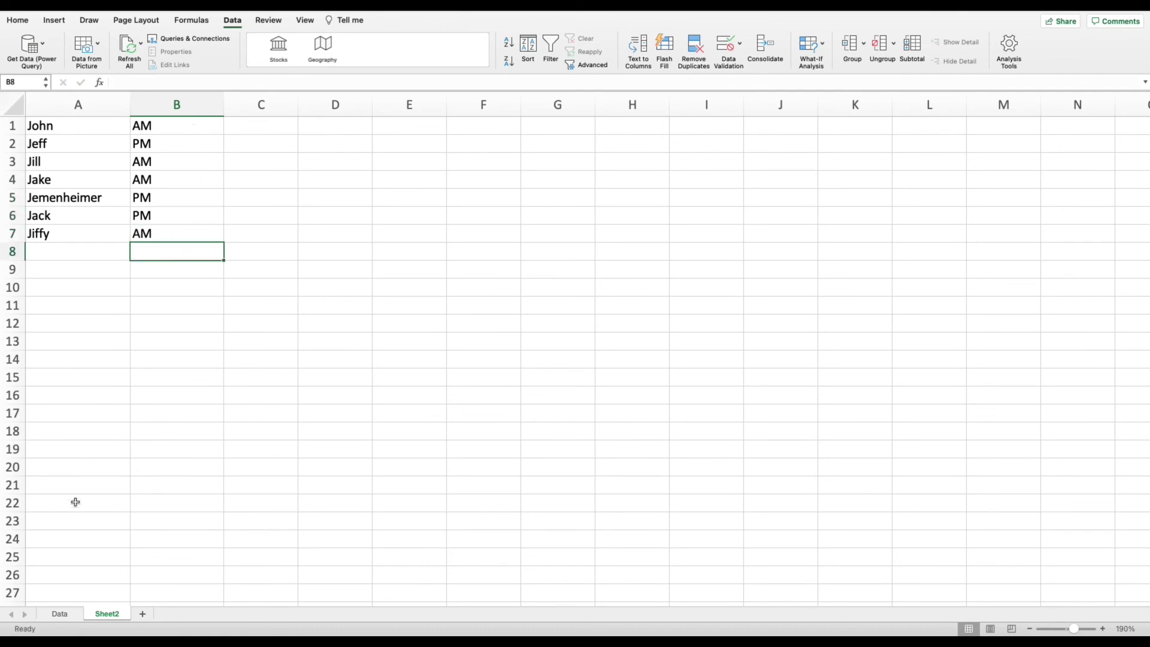
pyautogui.click(59, 615)
# Start a VLOOKUP formula in C2 and turn on filters for the header row
pyautogui.write('=')
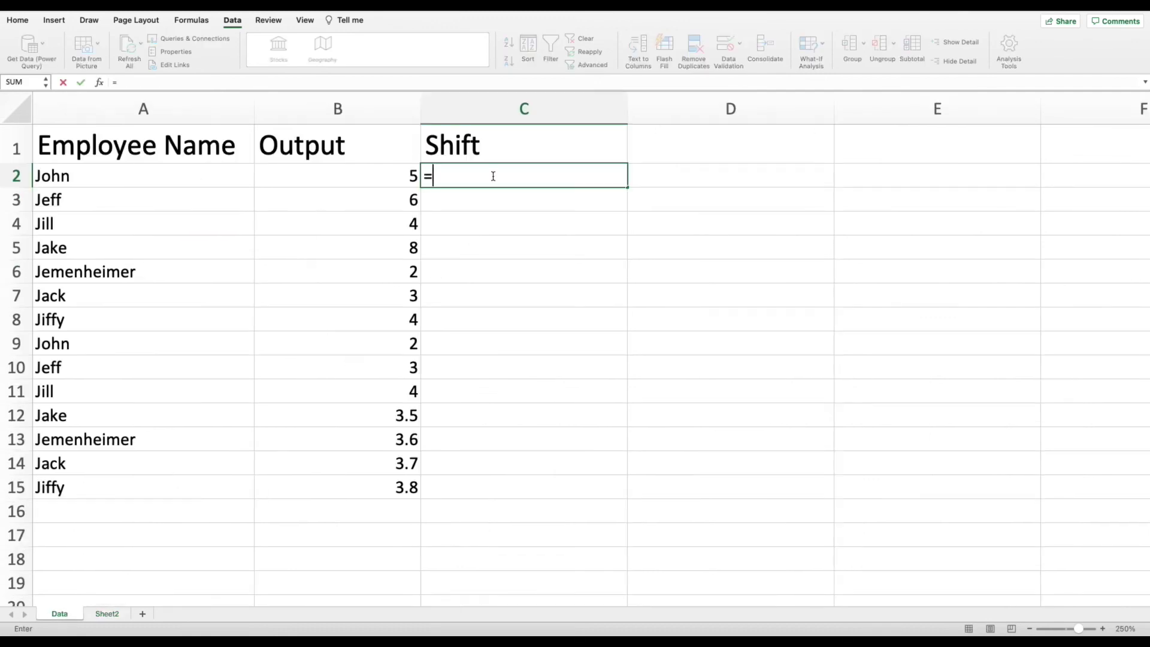
pyautogui.write('vlookup(')
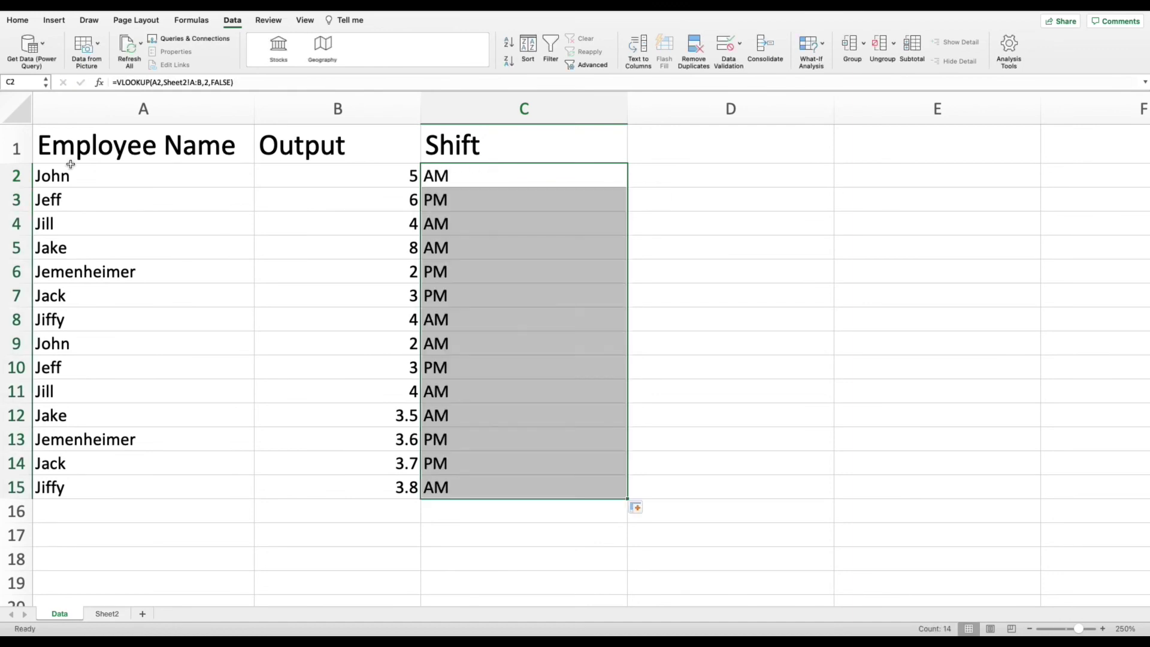
pyautogui.click(16, 147)
pyautogui.click(551, 48)
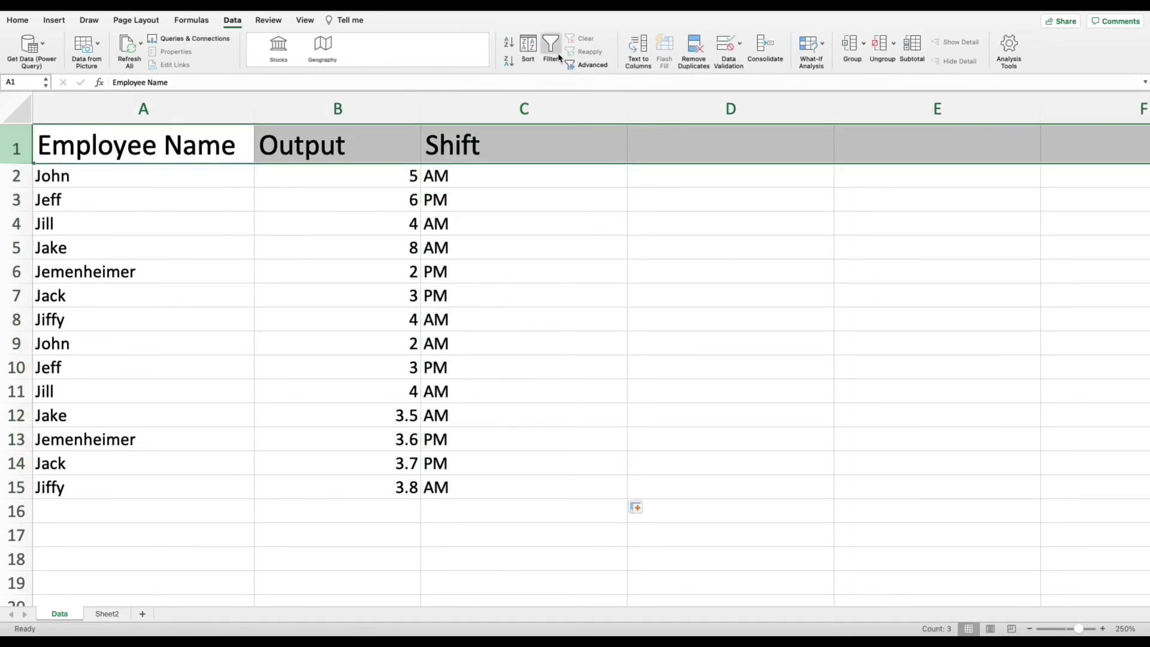
# Filter the Shift column to show only the AM rows
pyautogui.click(621, 157)
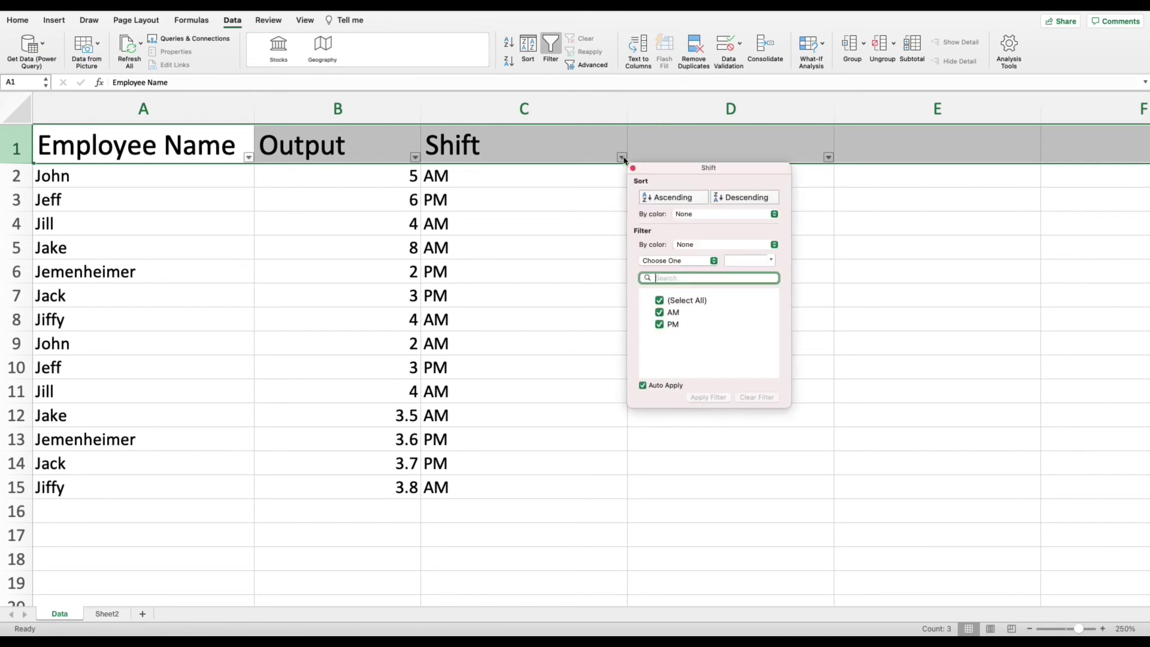
pyautogui.click(660, 314)
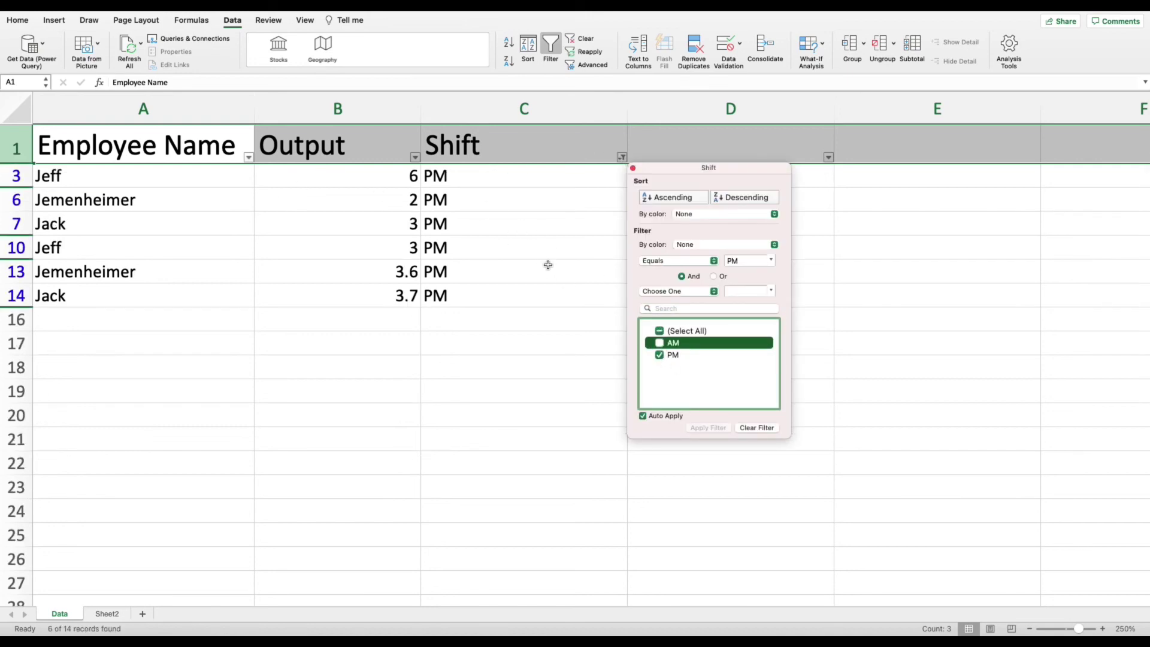
pyautogui.click(660, 343)
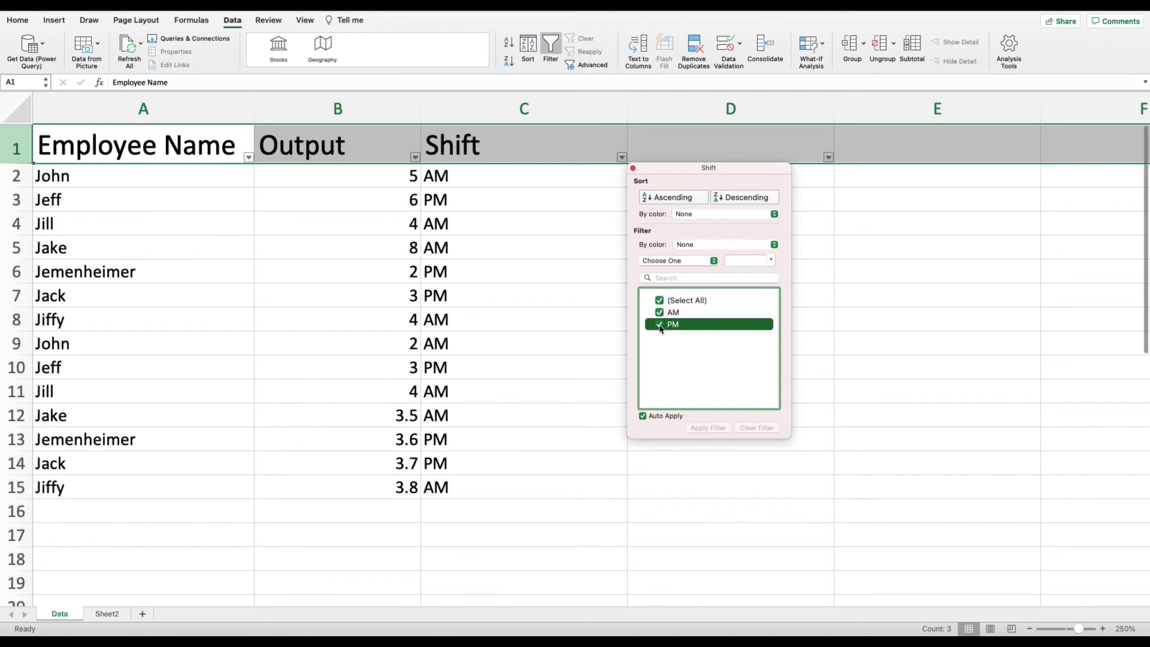
pyautogui.click(660, 355)
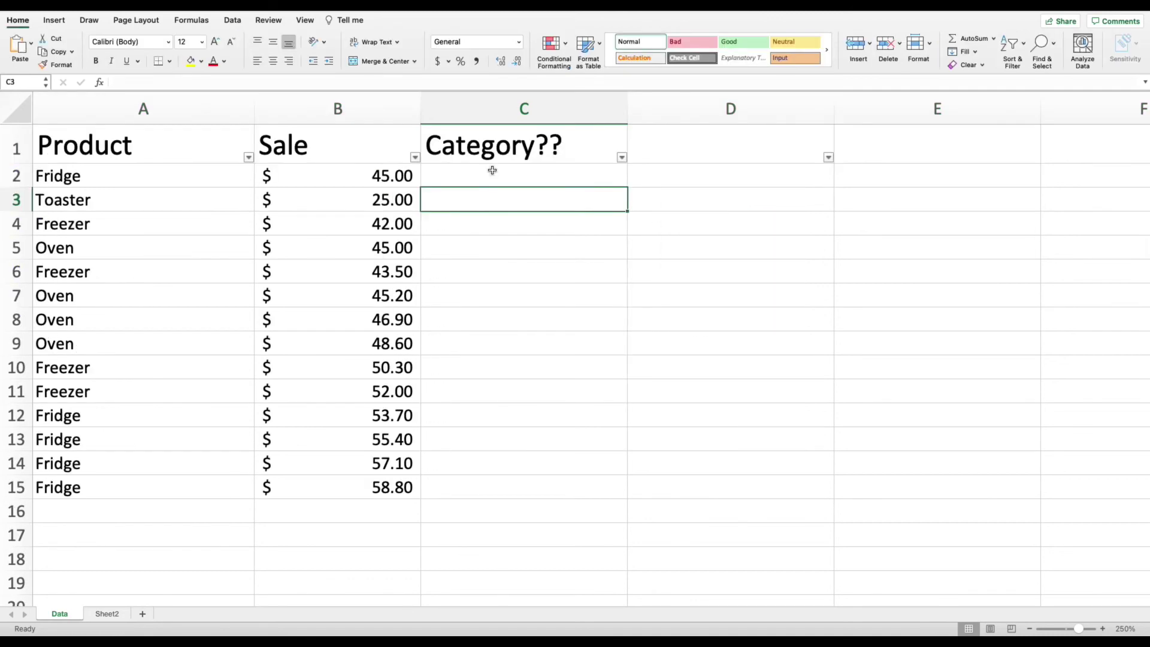